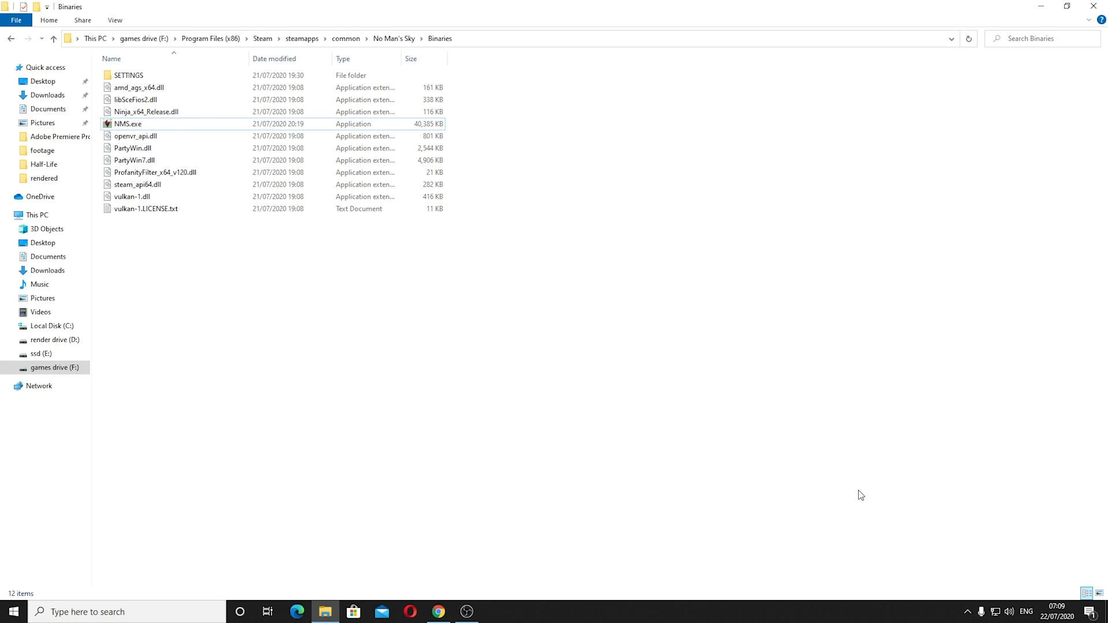
Launch No Man's Sky through Steam, bring its error dialog to the front and dismiss it.
left_click(967, 612)
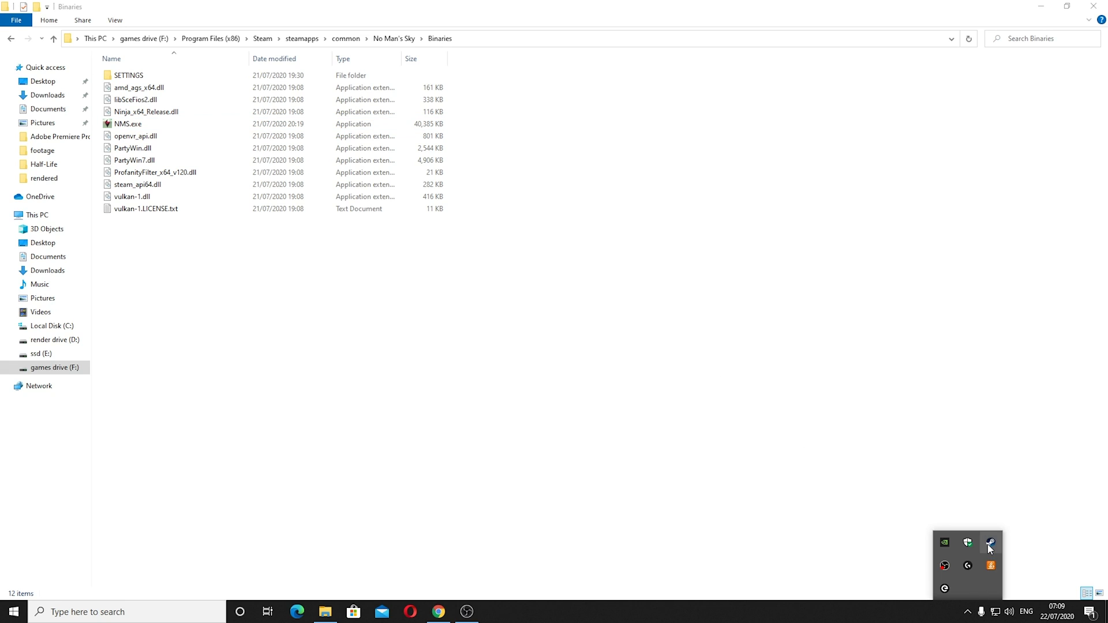
right_click(993, 541)
left_click(1016, 373)
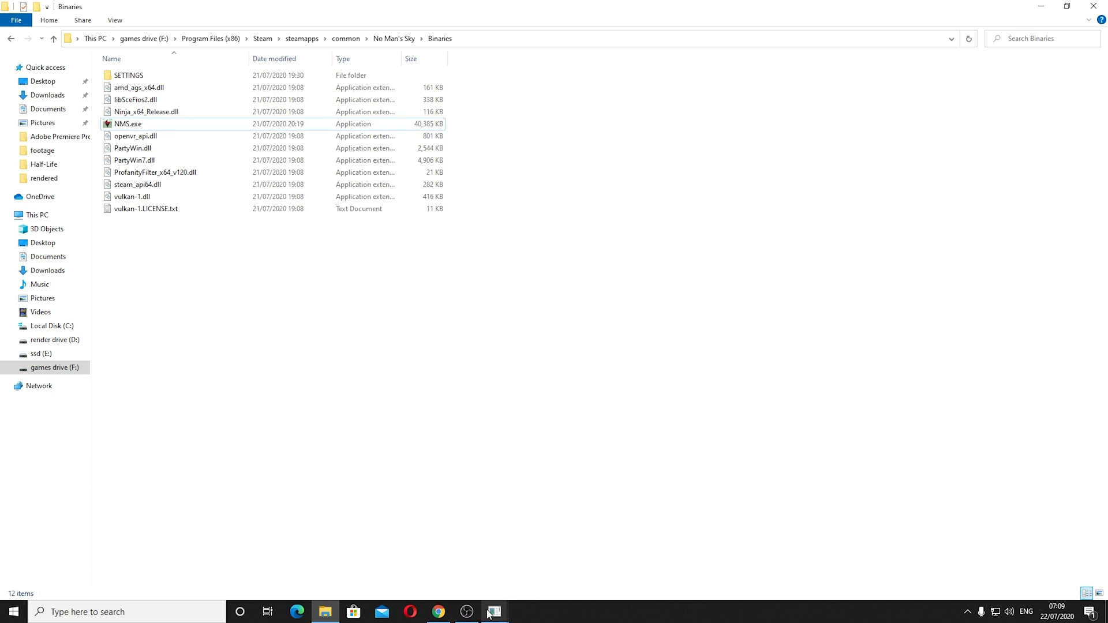
mouse_move(503, 613)
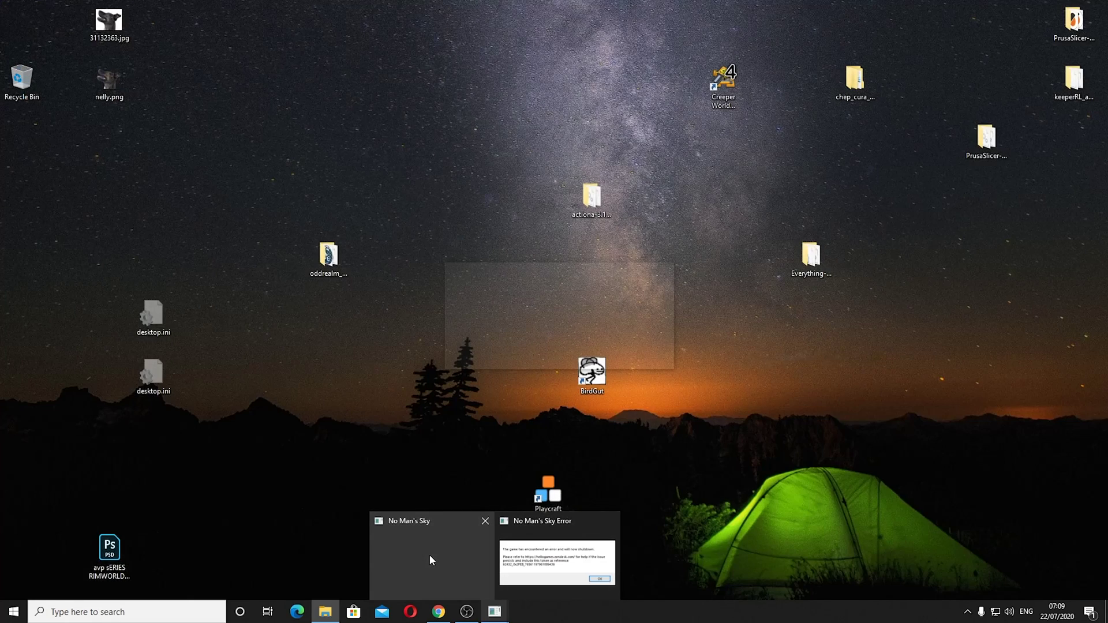
left_click(504, 573)
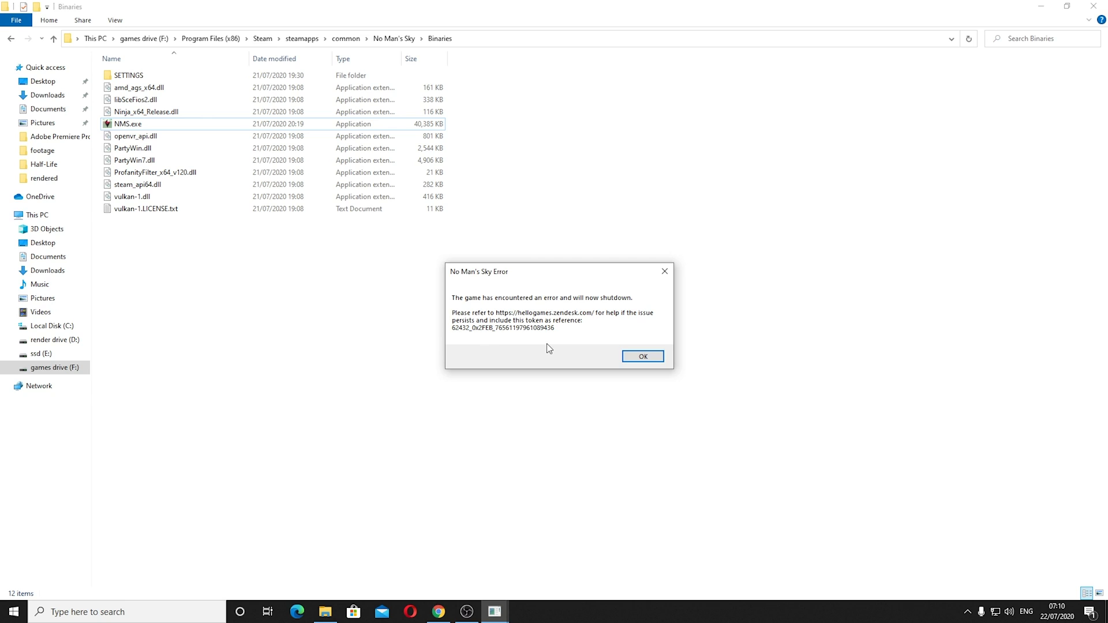
left_click(641, 356)
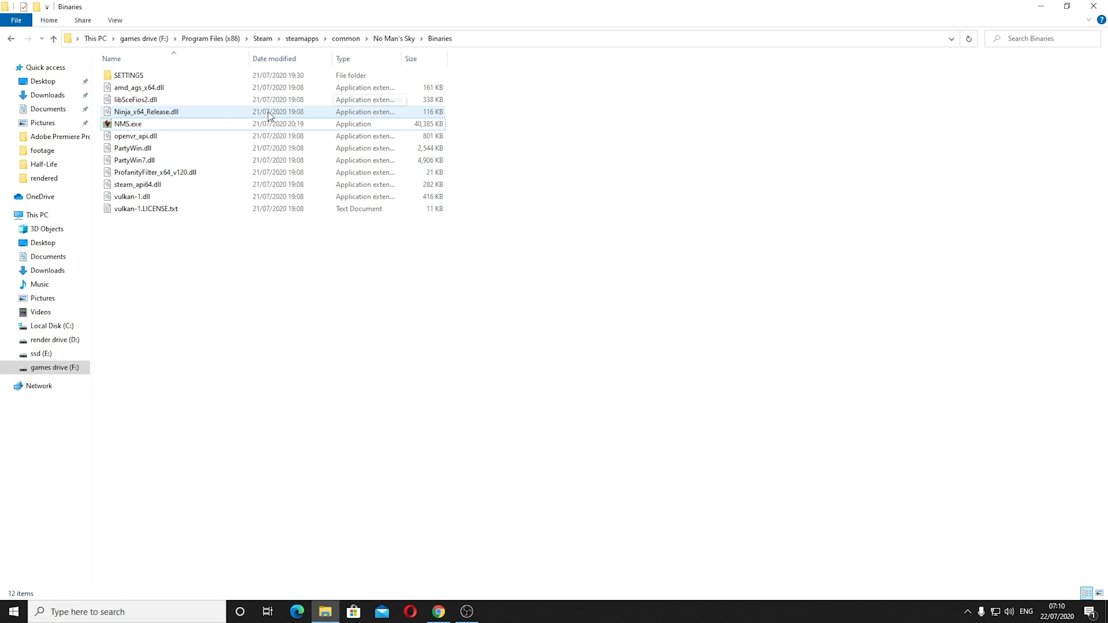
Run NMS.exe directly from the Binaries folder and dismiss the game's error dialog.
double_click(141, 125)
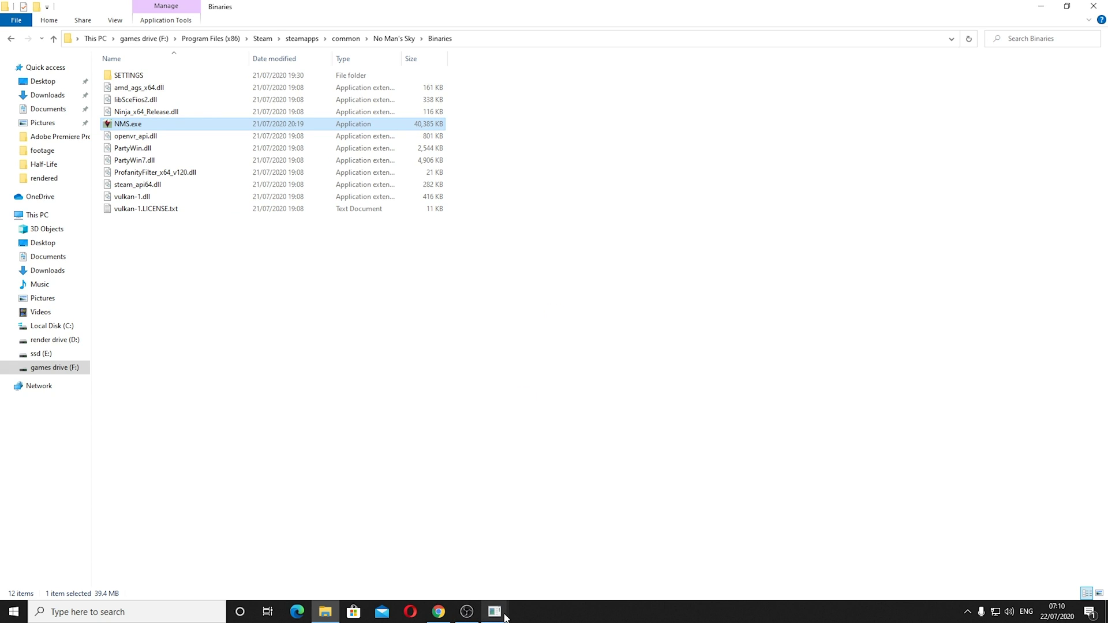
mouse_move(495, 612)
left_click(542, 570)
left_click(633, 357)
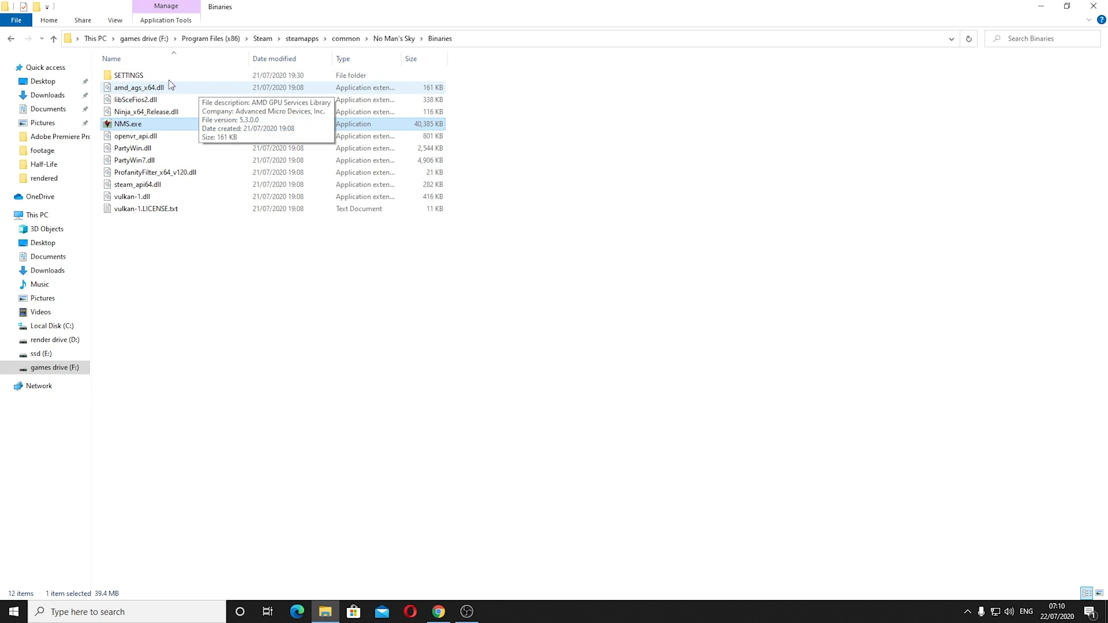
View TKGRAPHICSSETTINGS.MXML from the SETTINGS folder in Notepad++, then close the editor.
left_click(144, 79)
double_click(145, 79)
left_click(196, 115)
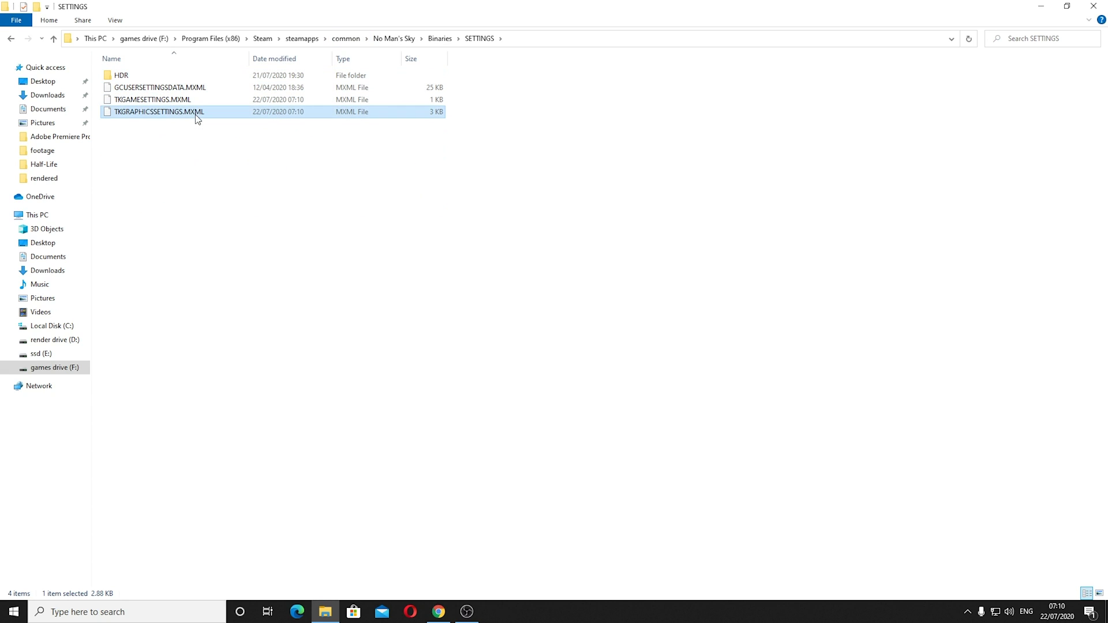
right_click(197, 115)
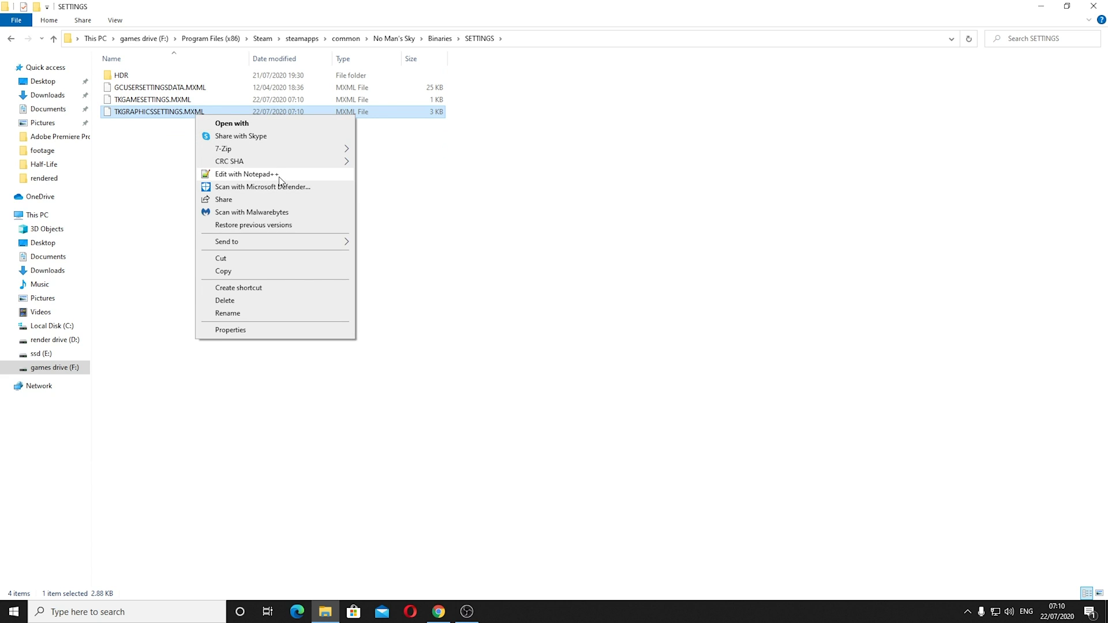
left_click(279, 176)
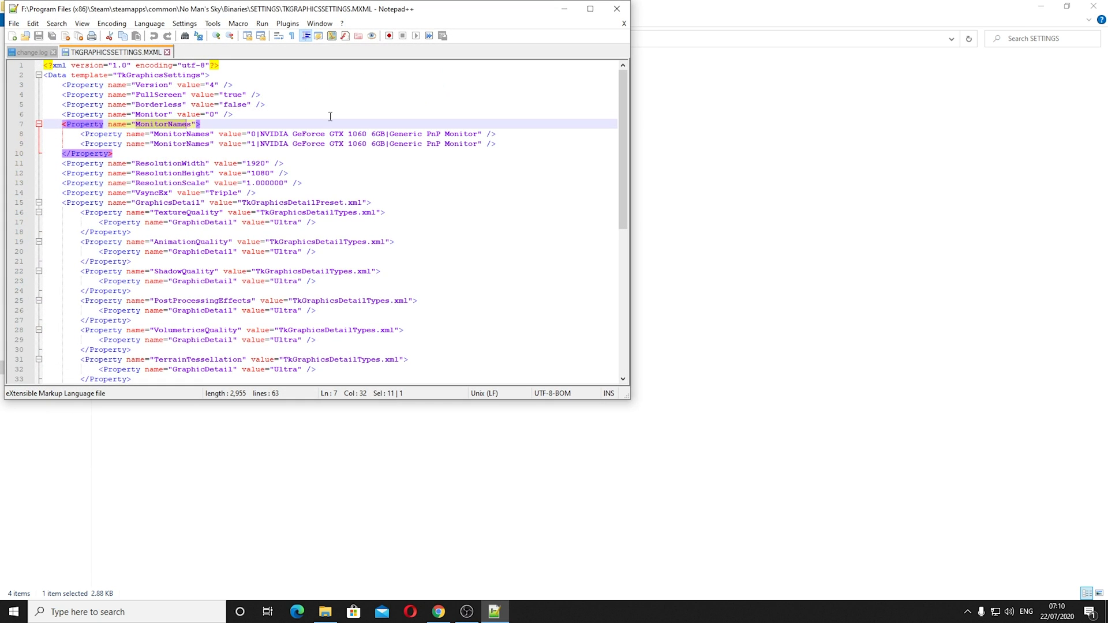
left_click(616, 9)
Open Windows Firewall & network protection and show the apps allowed through the firewall.
key("super")
type("fir")
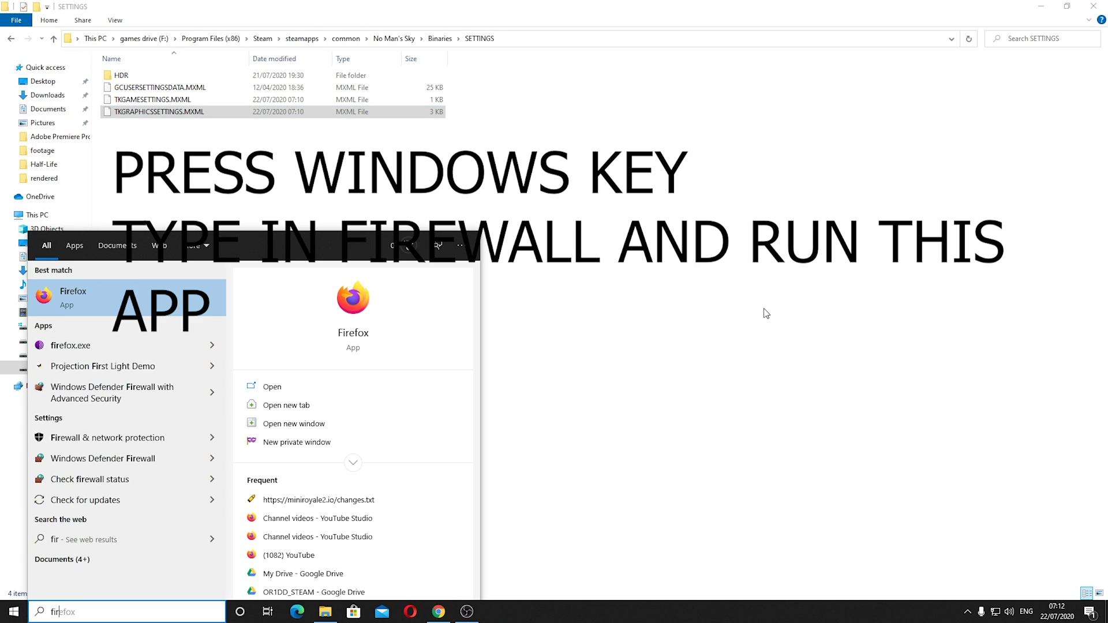
type("ewall and n")
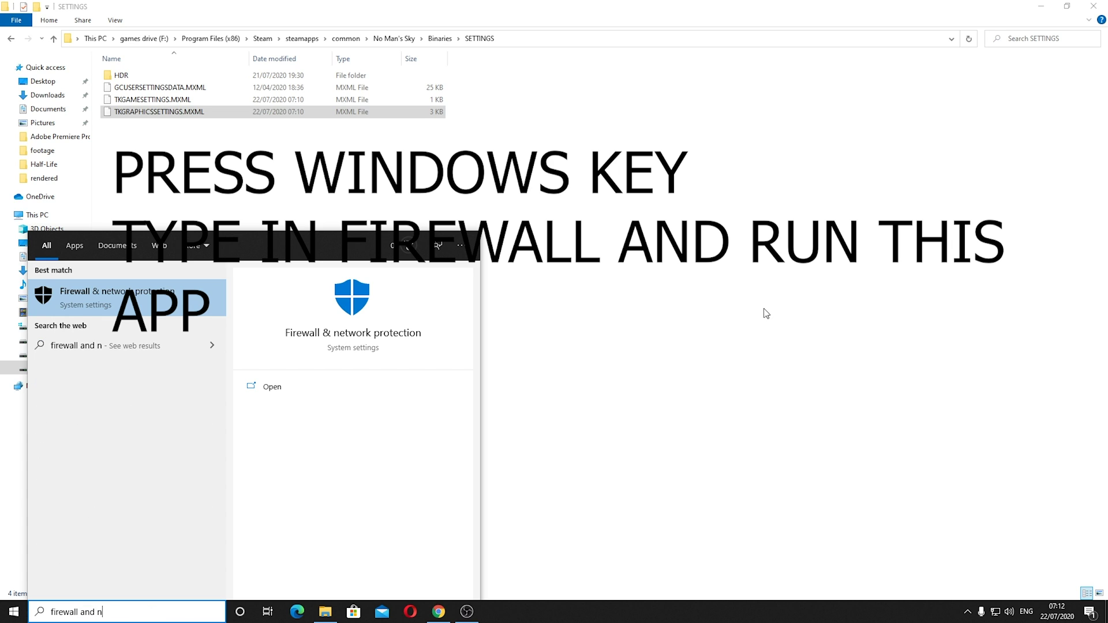
left_click(147, 299)
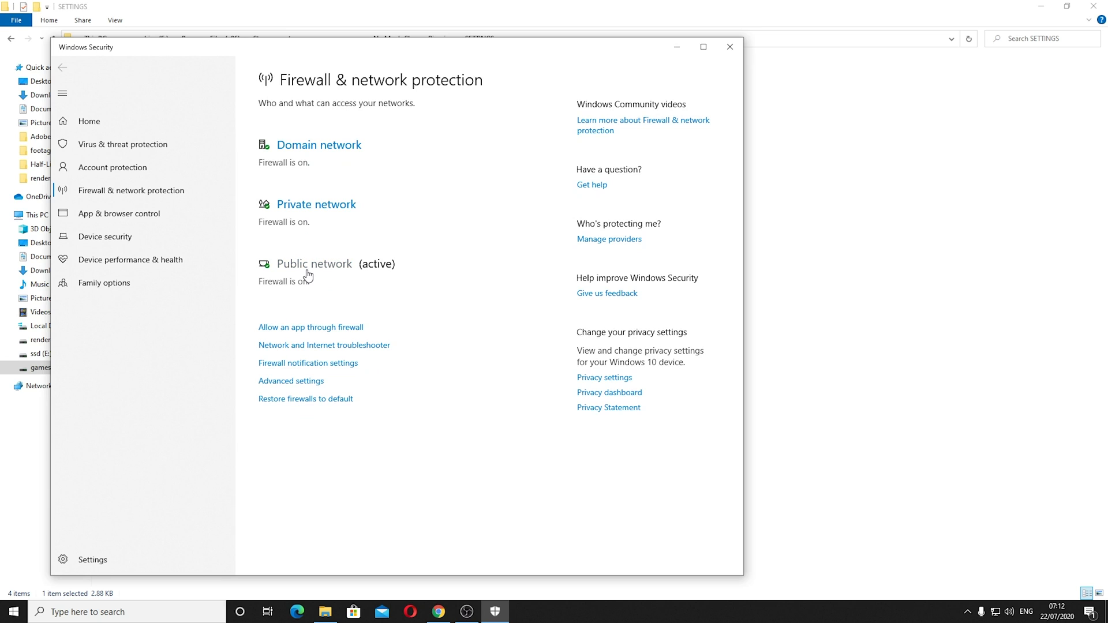
left_click(349, 328)
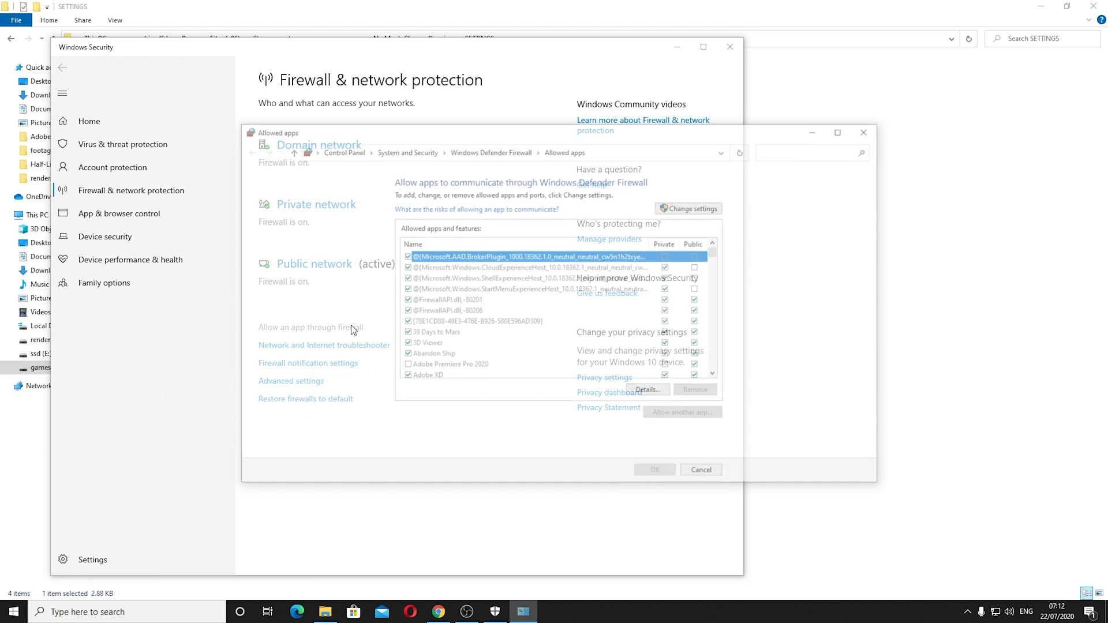
Find No Man's Sky in the allowed apps list and unlock the list for changes.
left_click_drag(716, 254, 728, 309)
left_click(431, 277)
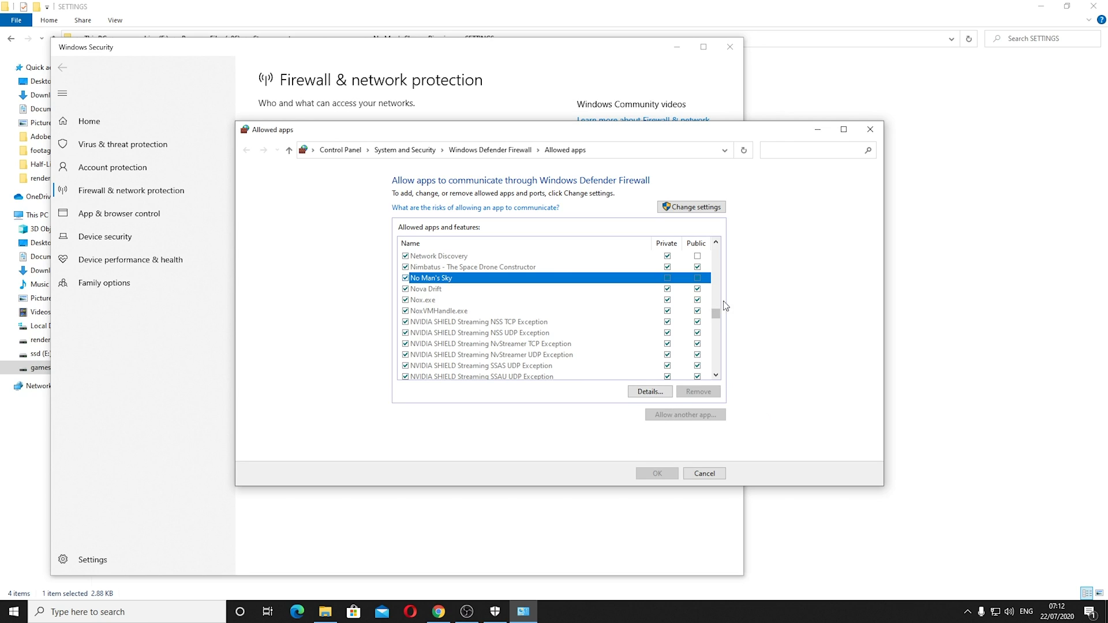
left_click(693, 207)
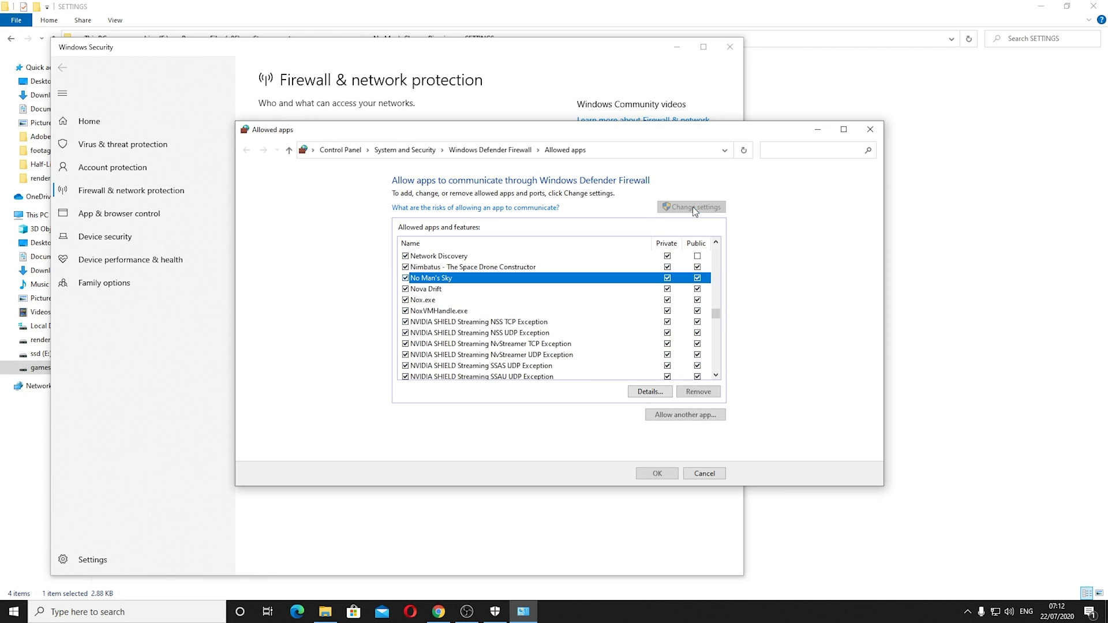
Start allowing another app and browse to the Program Files (x86)\Steam folder on the games drive (F:).
left_click(679, 415)
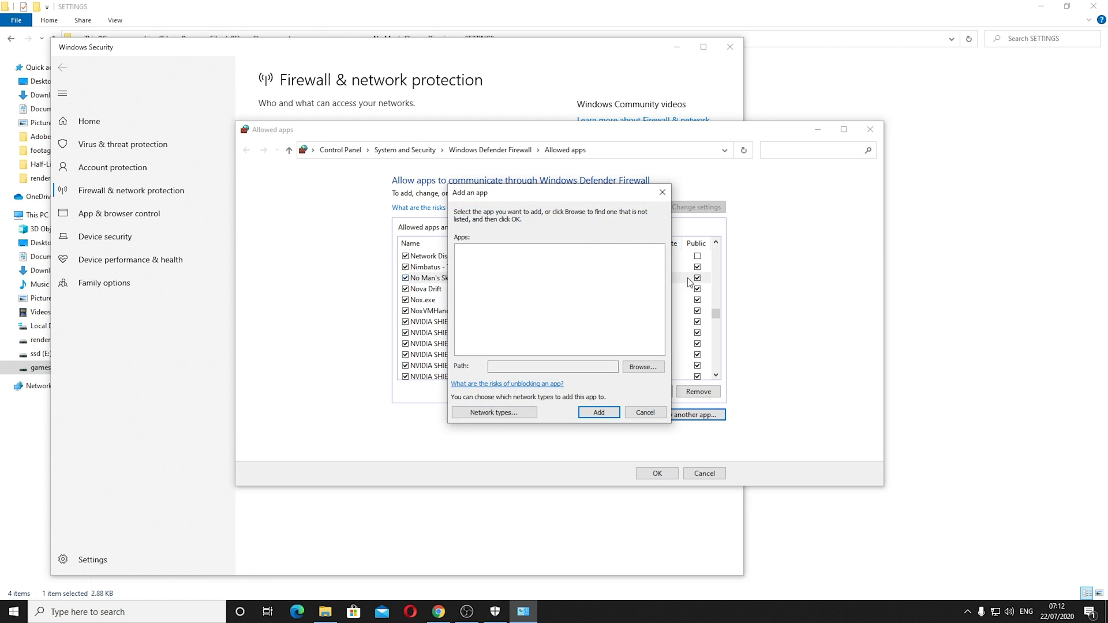
left_click(639, 370)
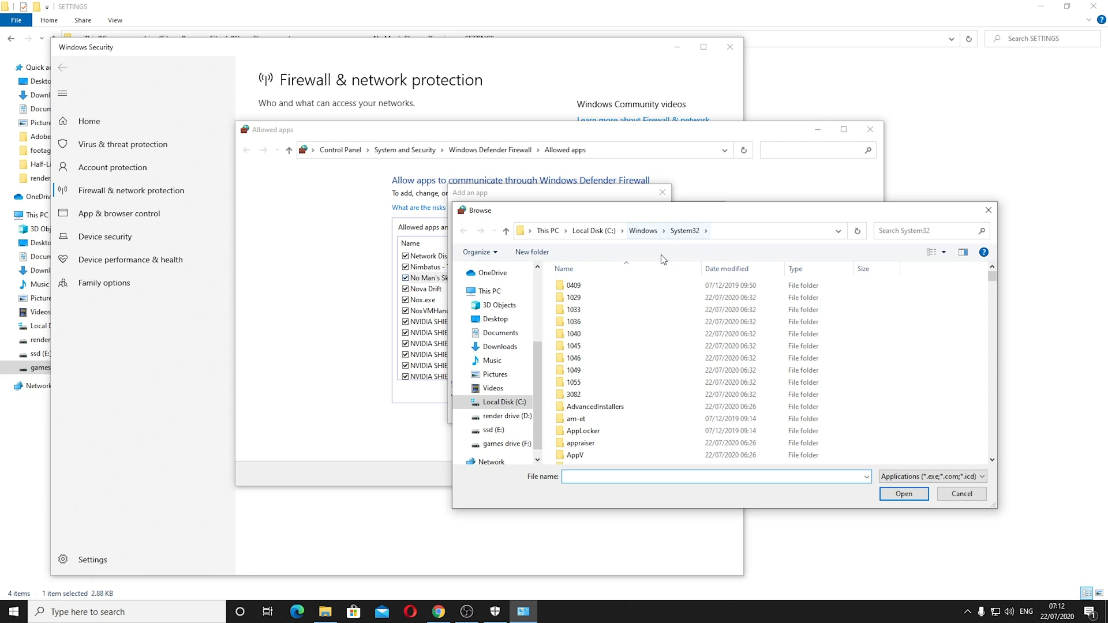
left_click(507, 444)
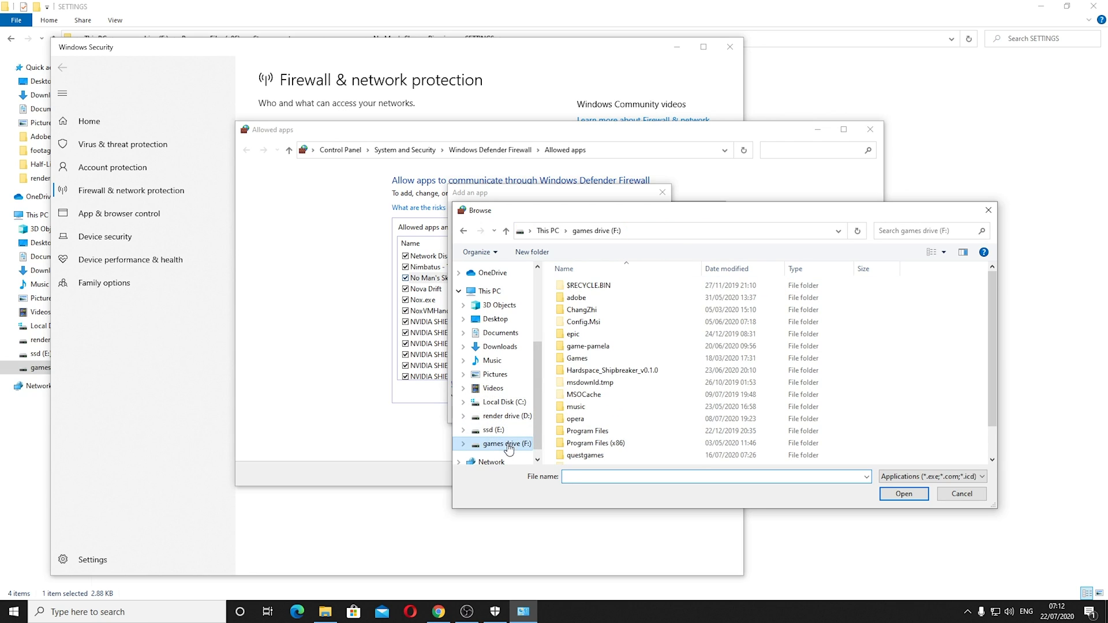
double_click(601, 443)
double_click(575, 286)
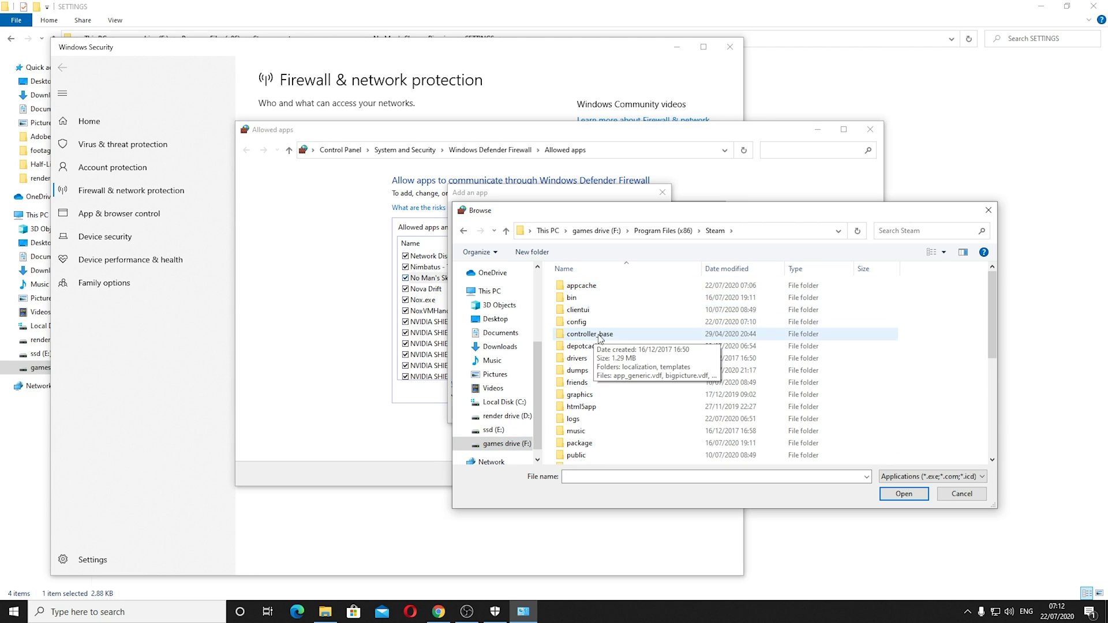
Look in Steam's bin folder, go back, and check the game's folder path in File Explorer.
double_click(574, 297)
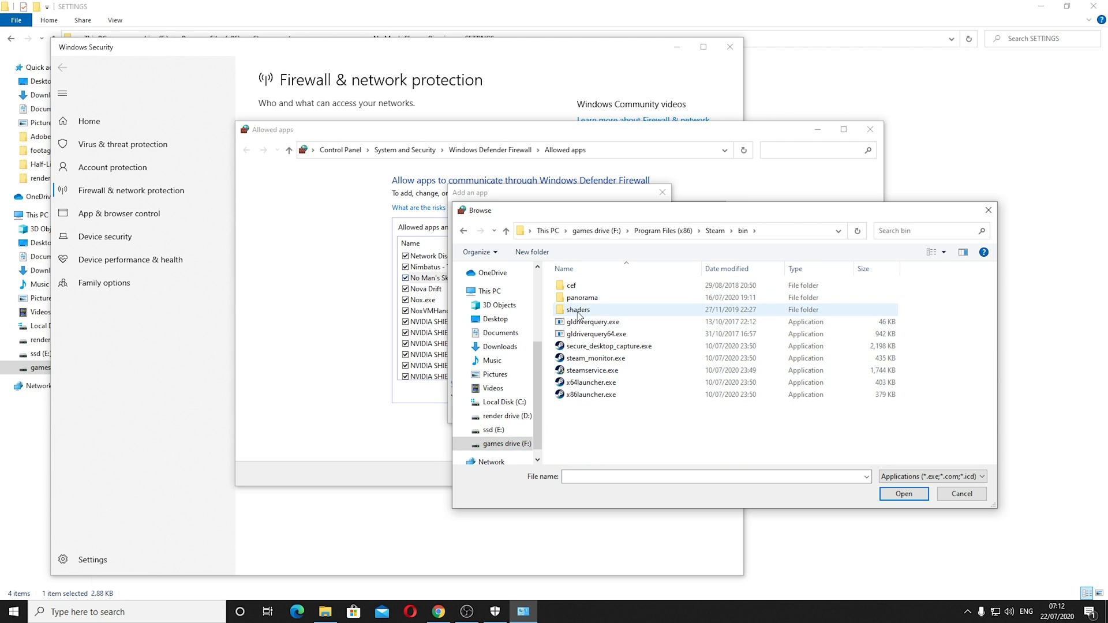
left_click(715, 231)
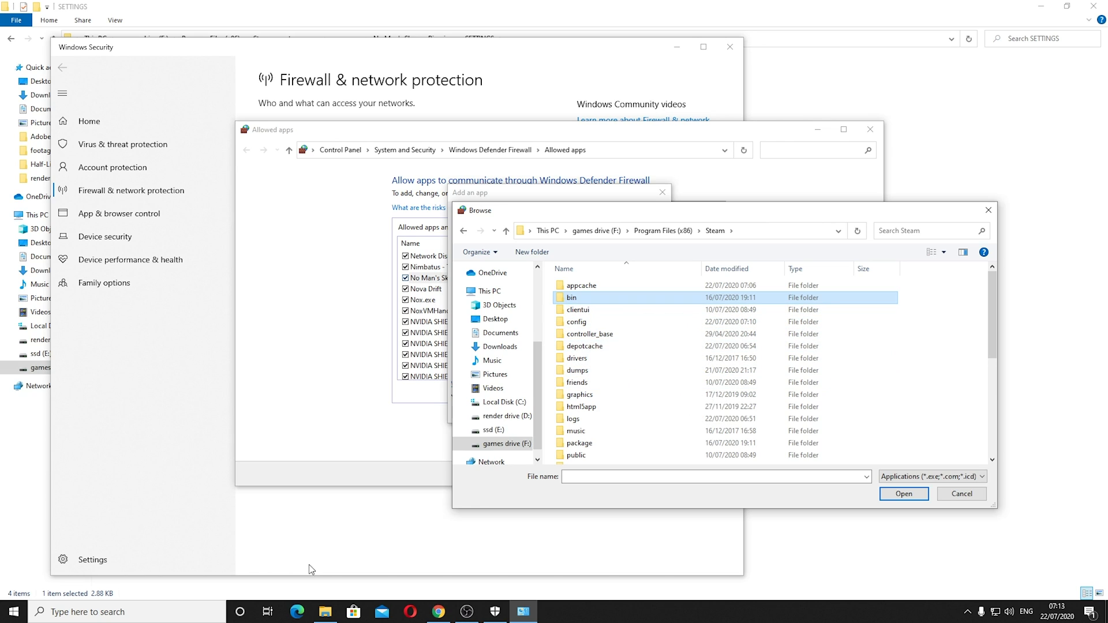
left_click(325, 611)
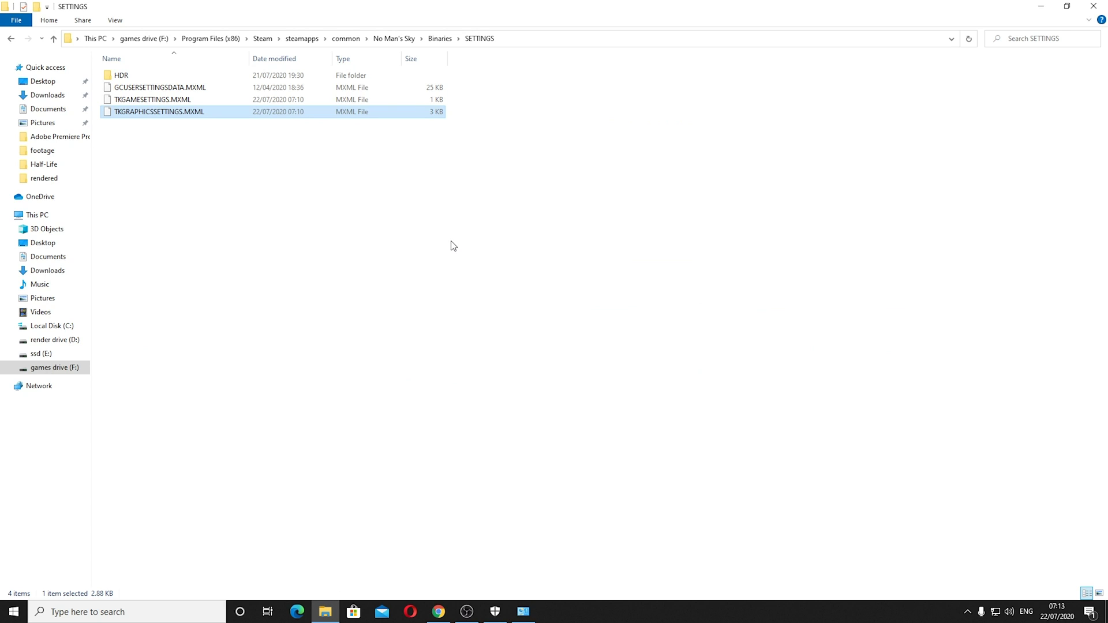
left_click(523, 612)
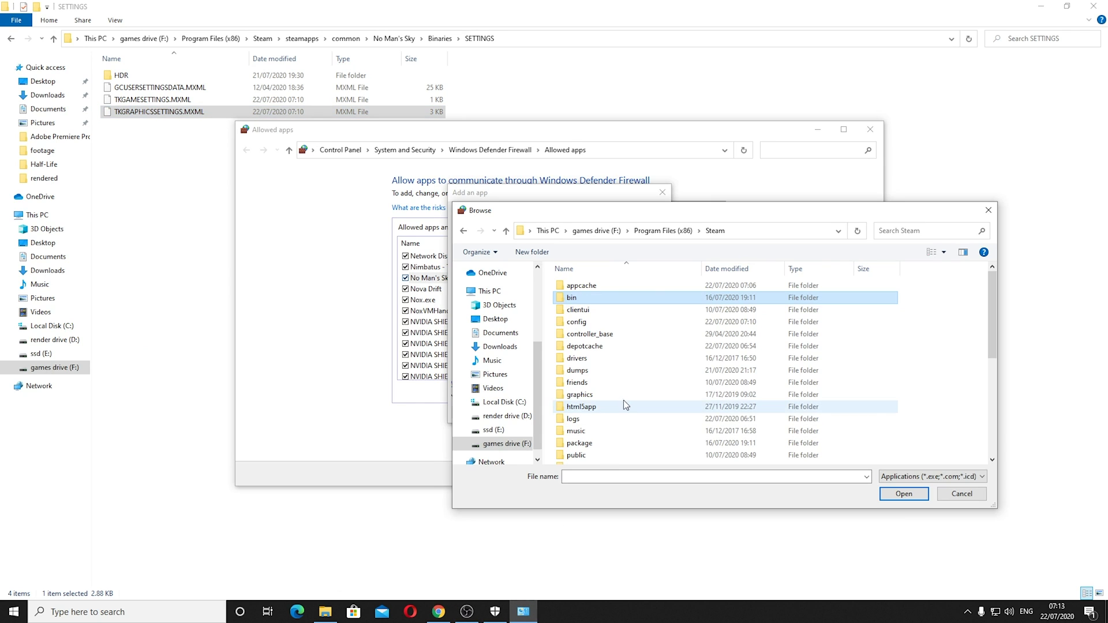
Browse to steamapps\common\No Man's Sky\Binaries to locate NMS.exe, then cancel adding the app and the firewall changes.
scroll(588, 430, "down", 3)
double_click(592, 418)
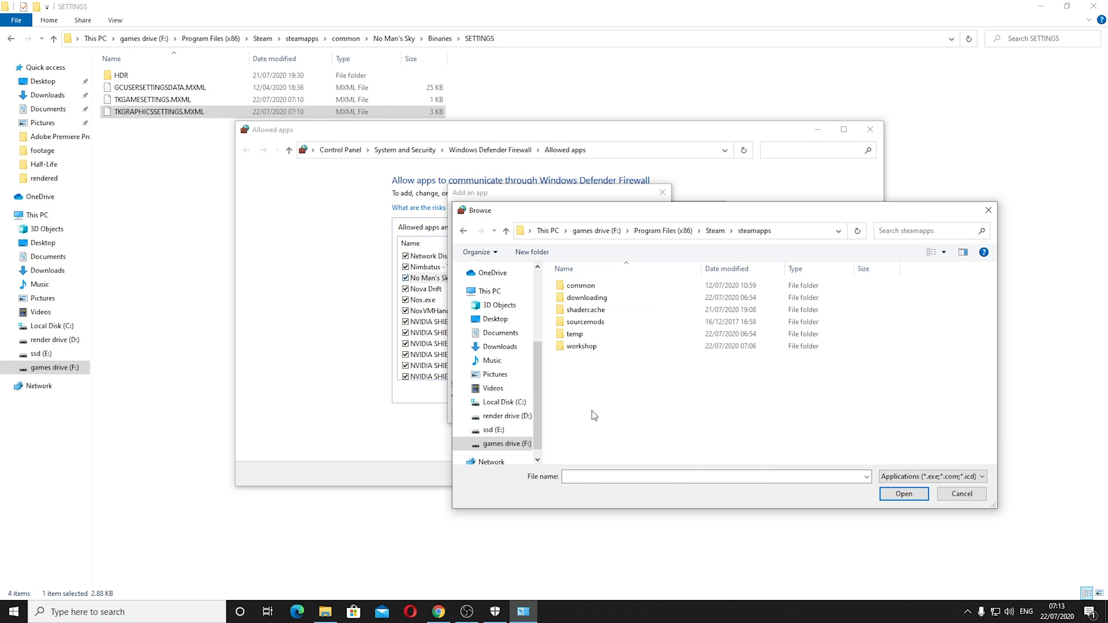
double_click(588, 285)
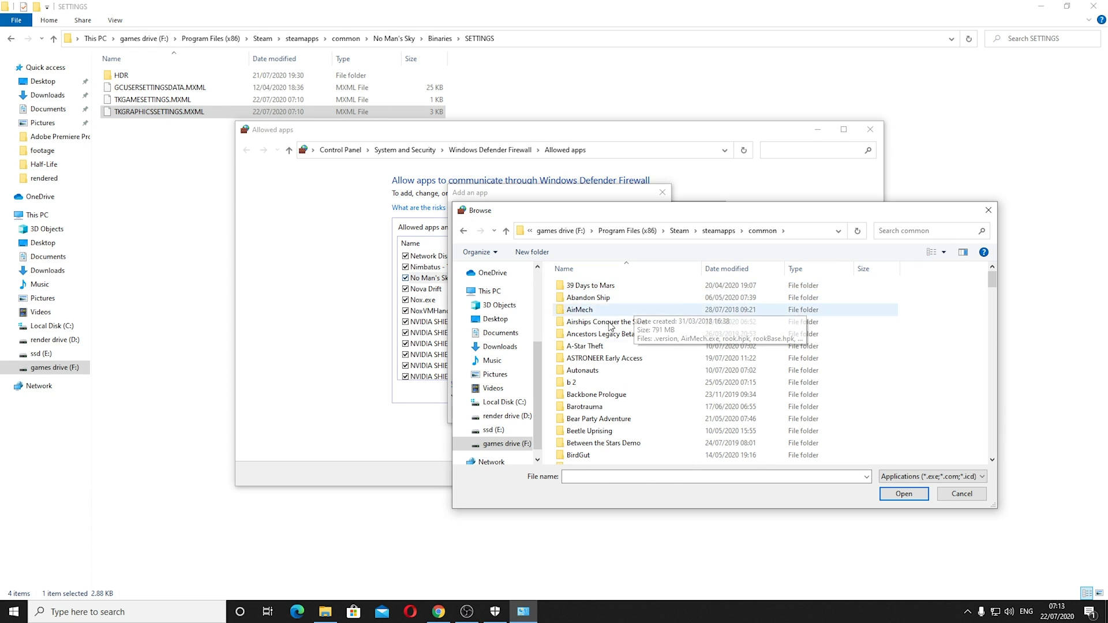
key("n")
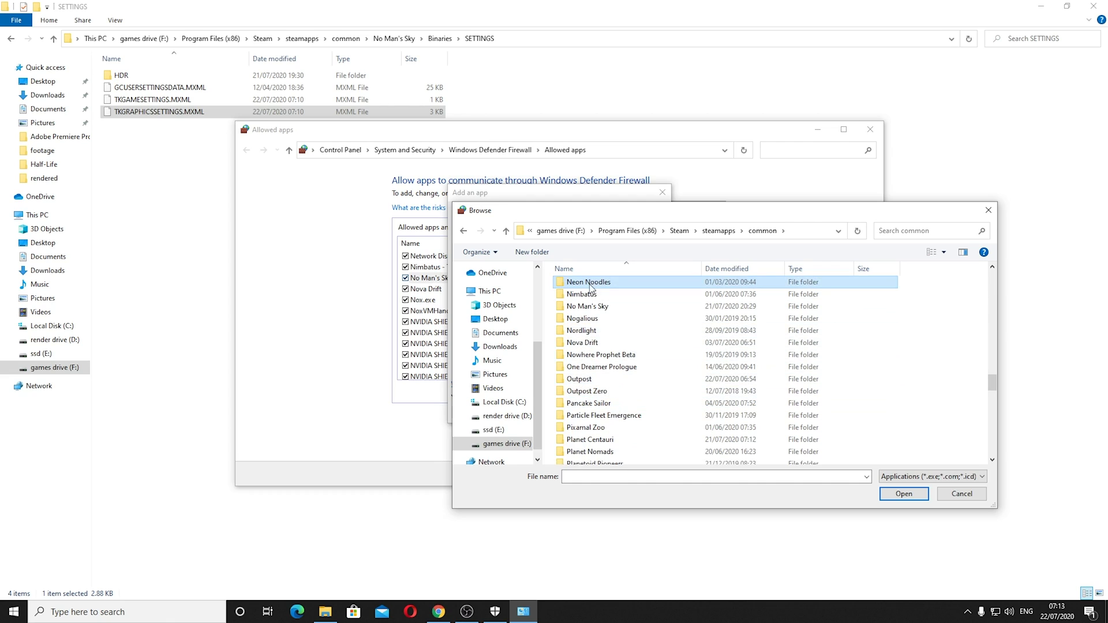
double_click(588, 305)
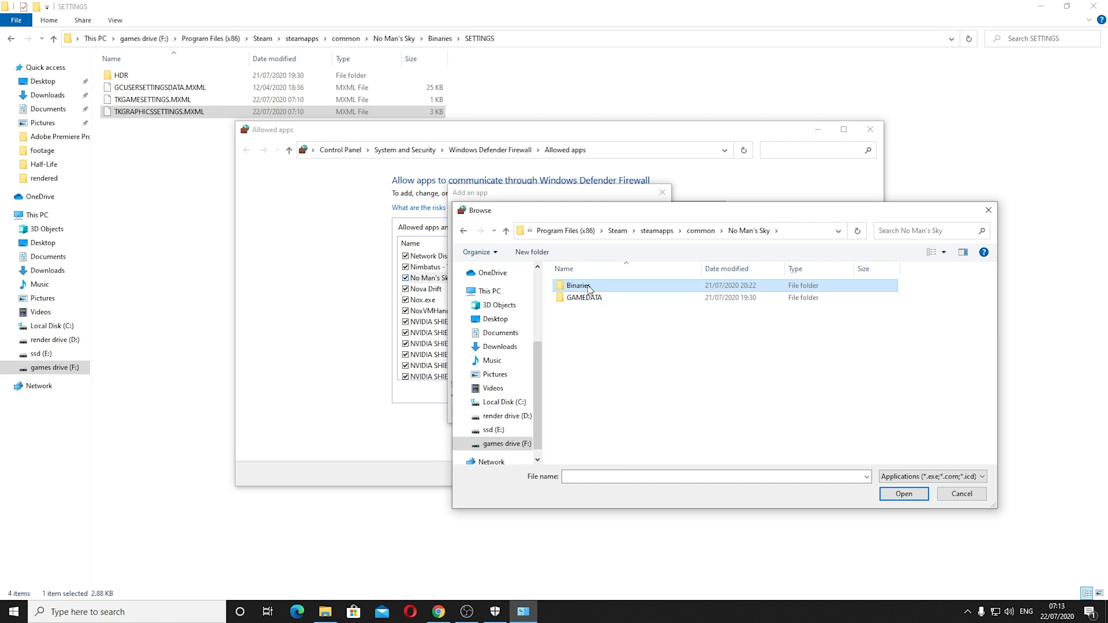
double_click(606, 286)
left_click(961, 494)
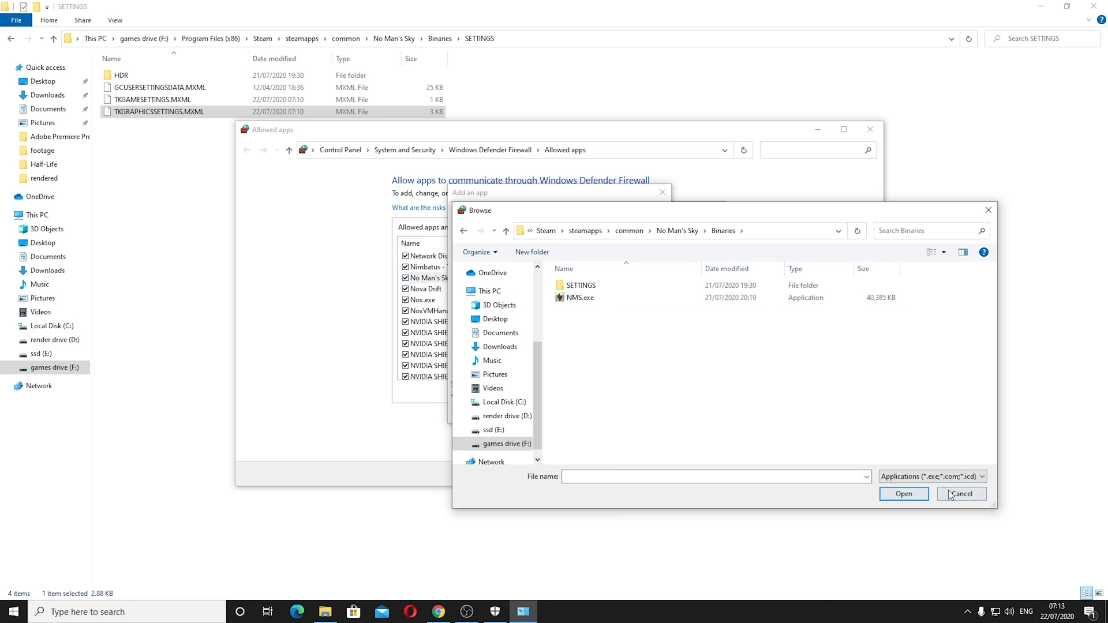
left_click(640, 408)
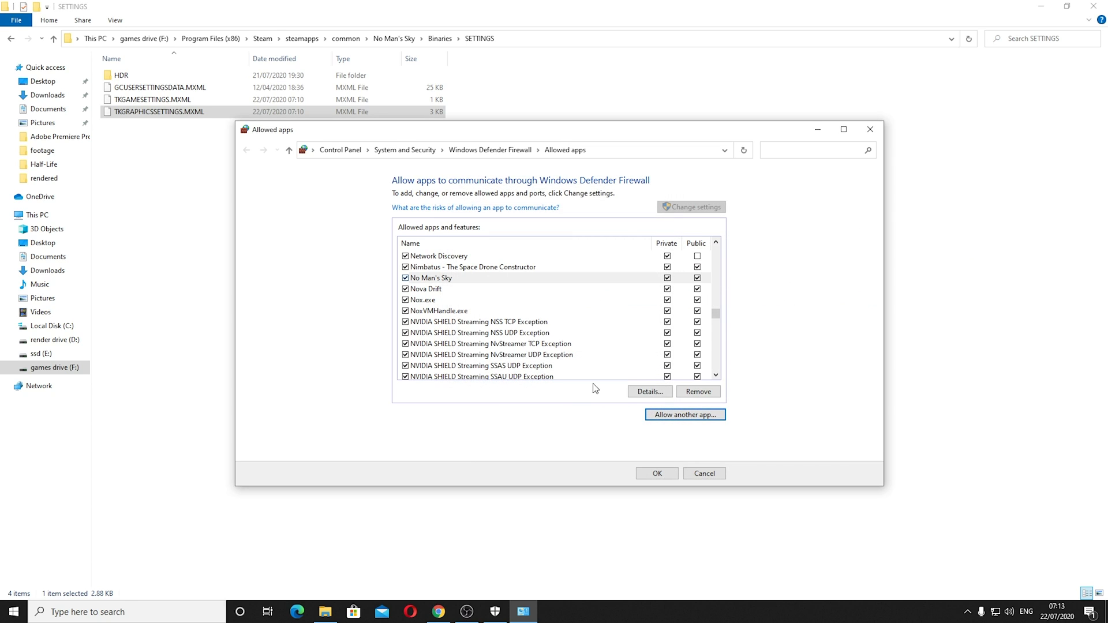
left_click(714, 474)
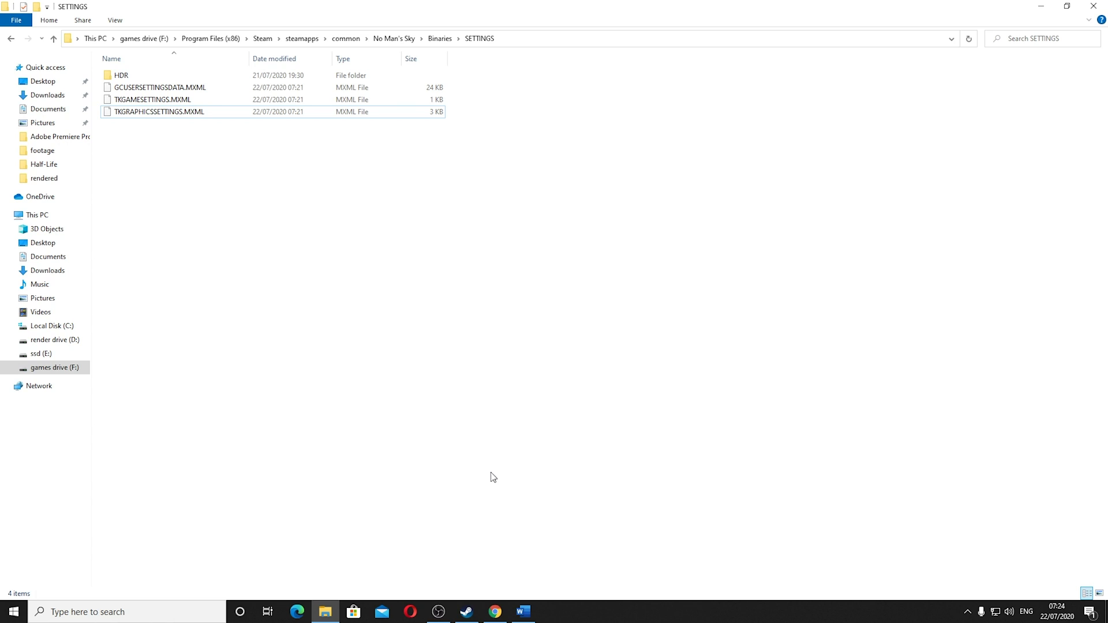
Switch to the Steam library, find the game file integrity check in No Man's Sky's local files properties, and close the properties.
left_click(967, 612)
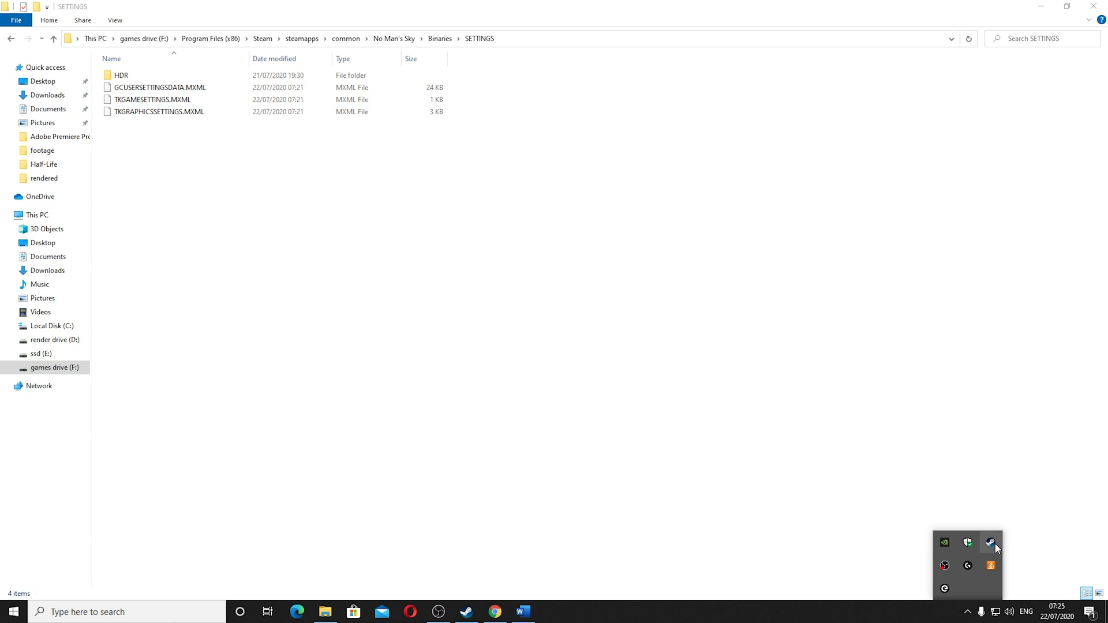
right_click(990, 543)
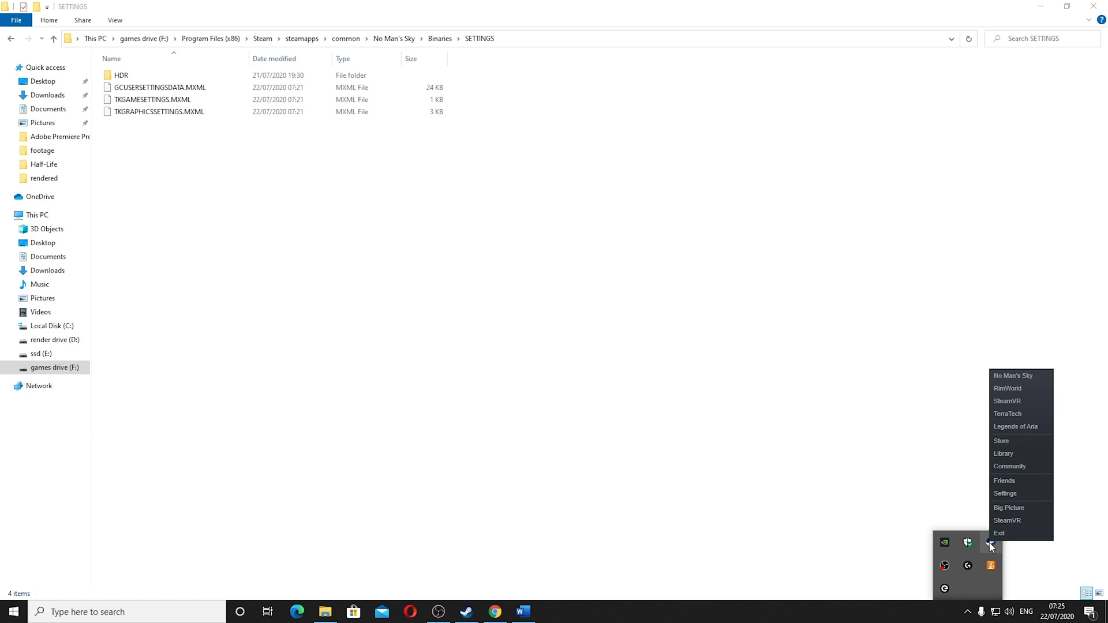
left_click(1003, 454)
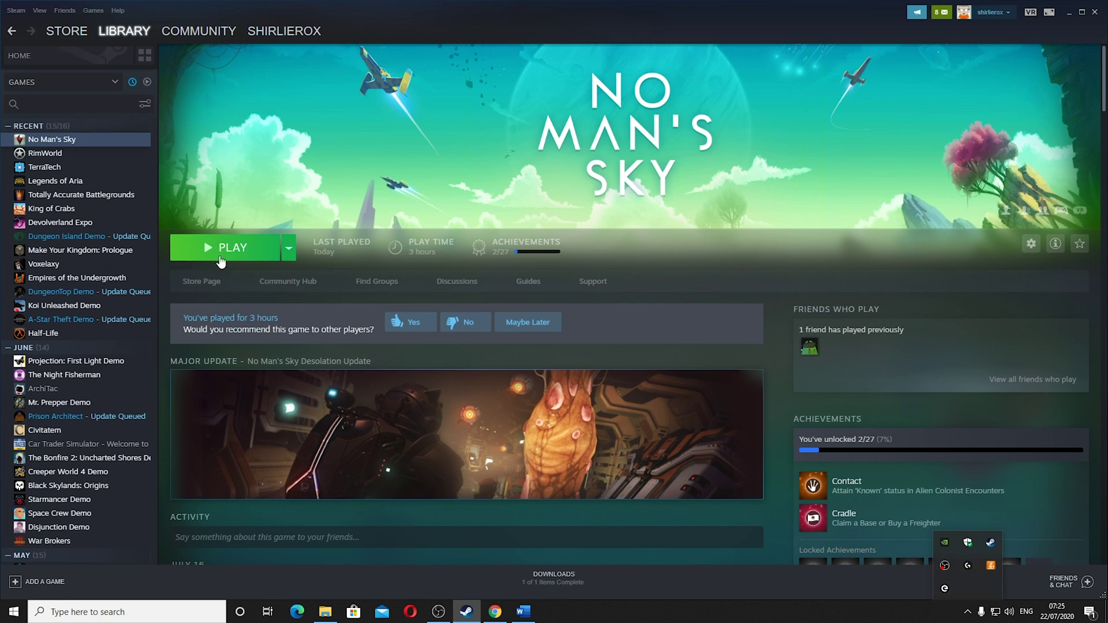
right_click(76, 142)
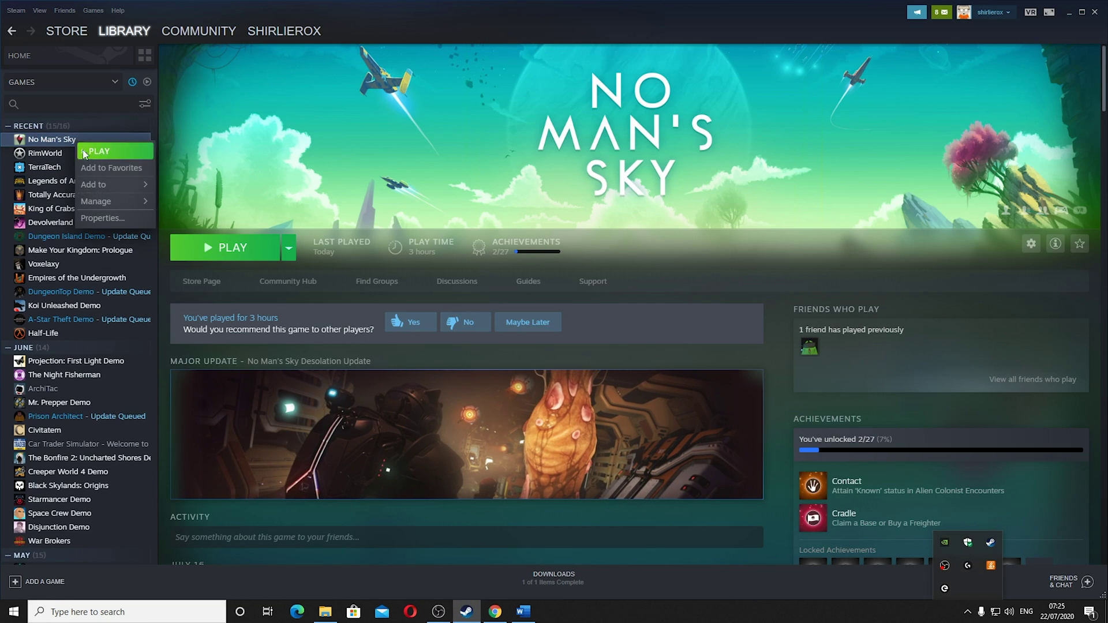
left_click(109, 217)
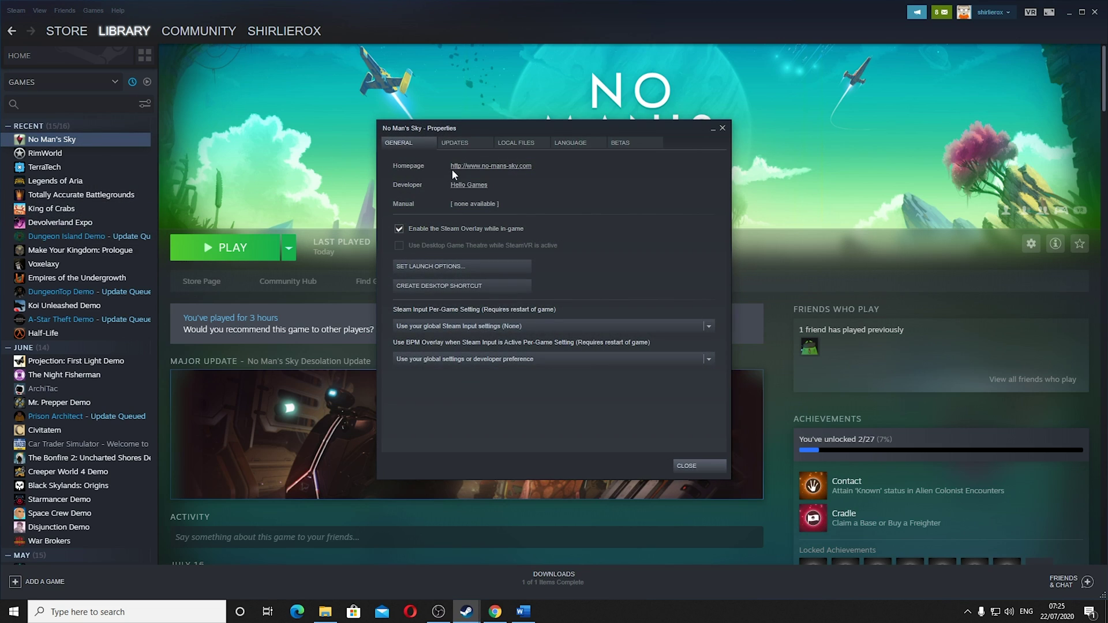
left_click(510, 142)
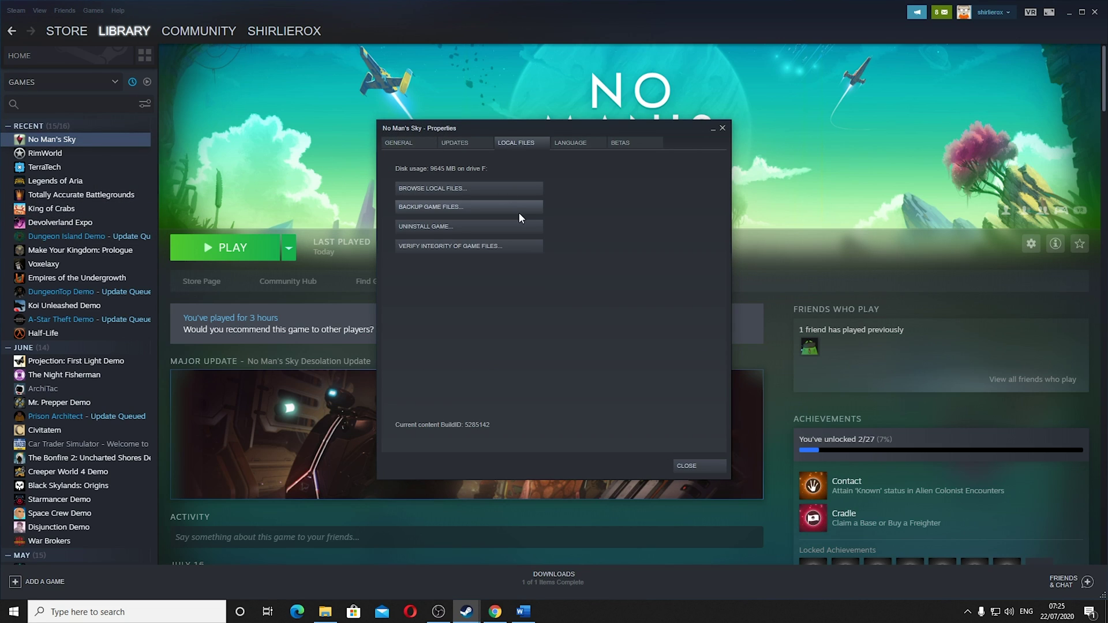
left_click(459, 246)
left_click(722, 128)
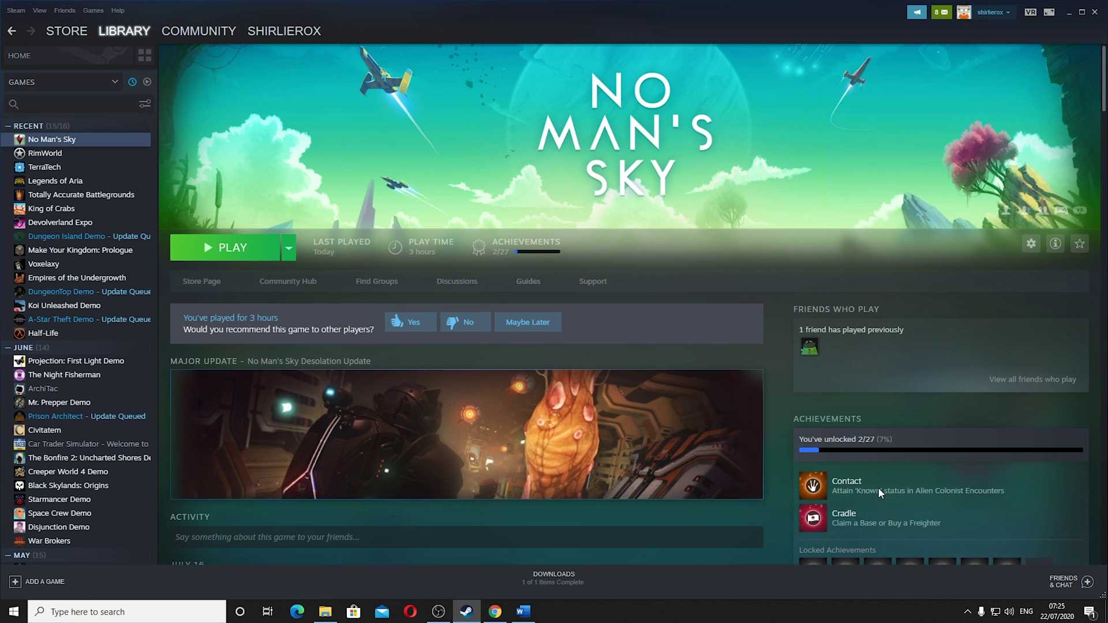
Switch to NVIDIA GeForce Experience, check the in-game overlay option and other general settings, and close the program.
left_click(967, 612)
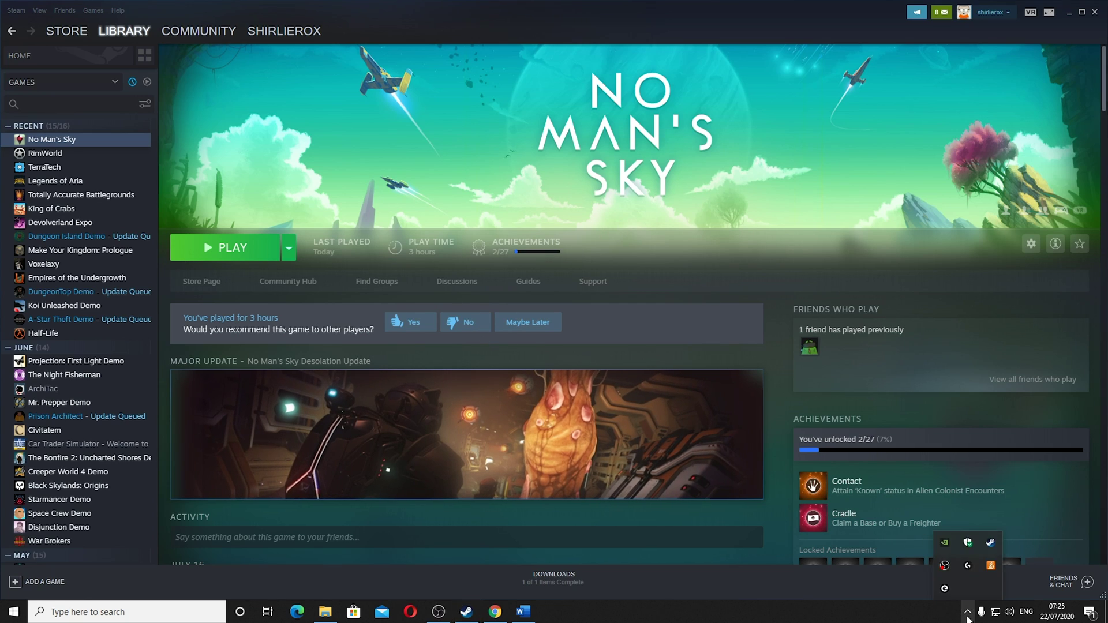
right_click(945, 542)
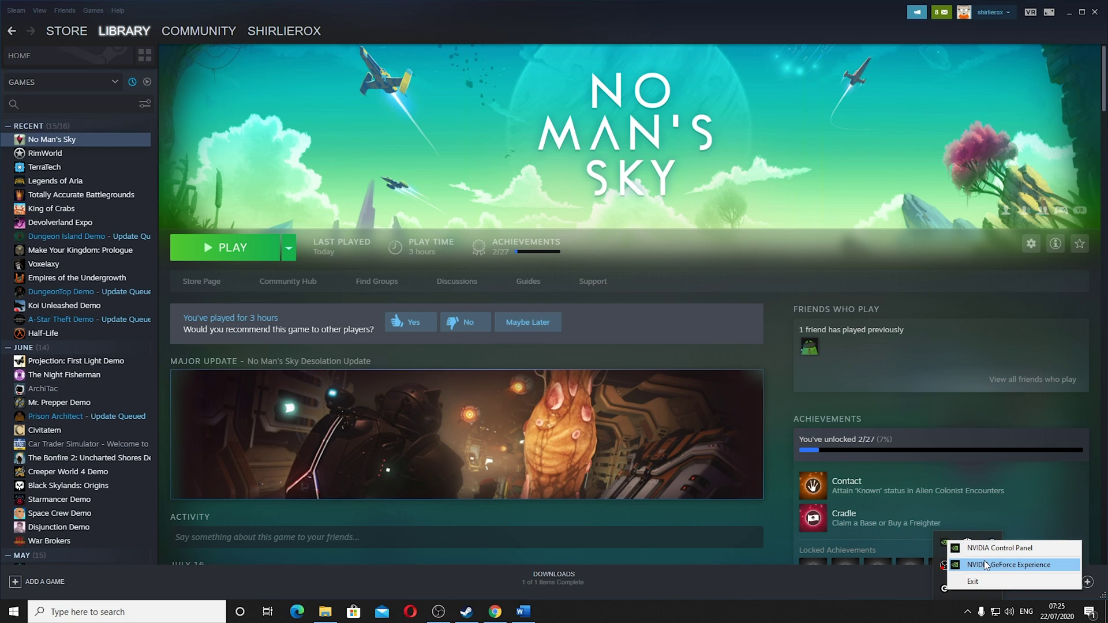
left_click(984, 563)
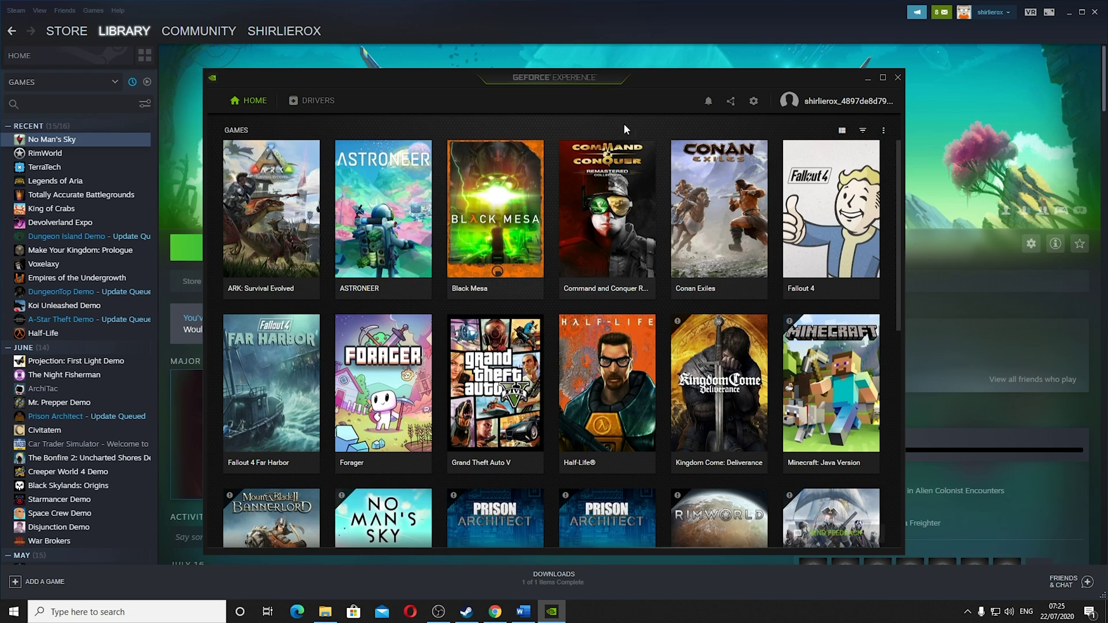
left_click(753, 102)
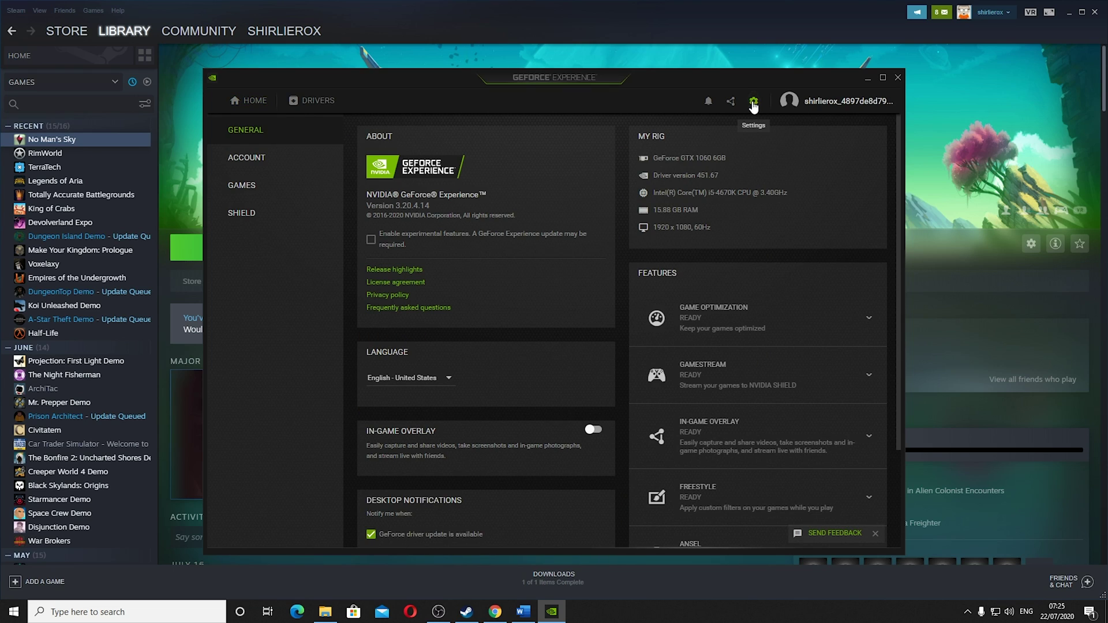
scroll(577, 340, "down", 2)
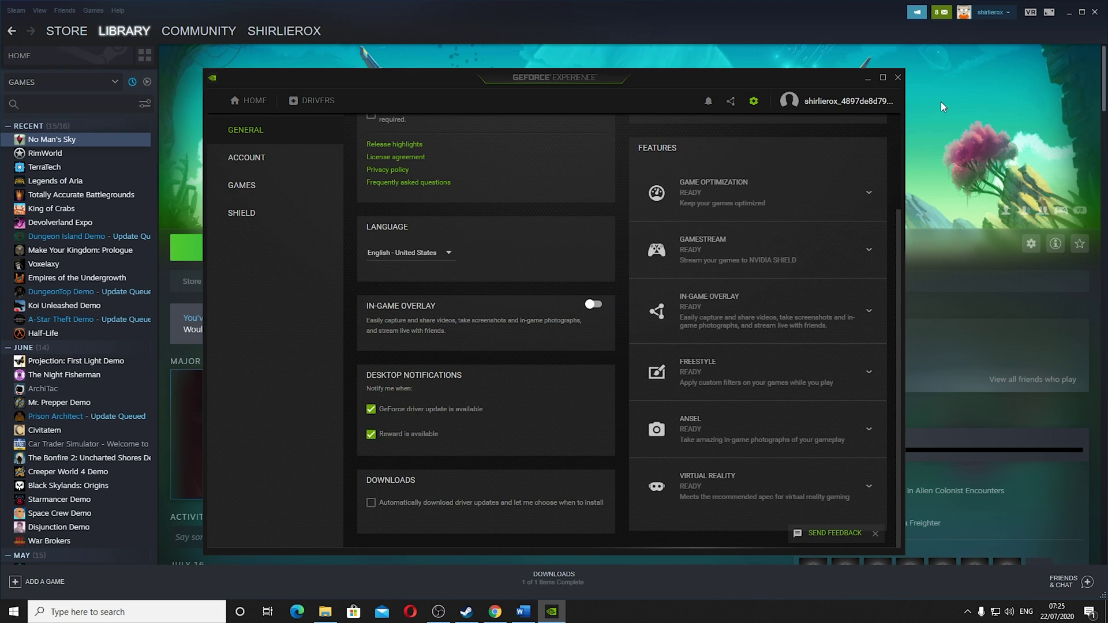
left_click(896, 78)
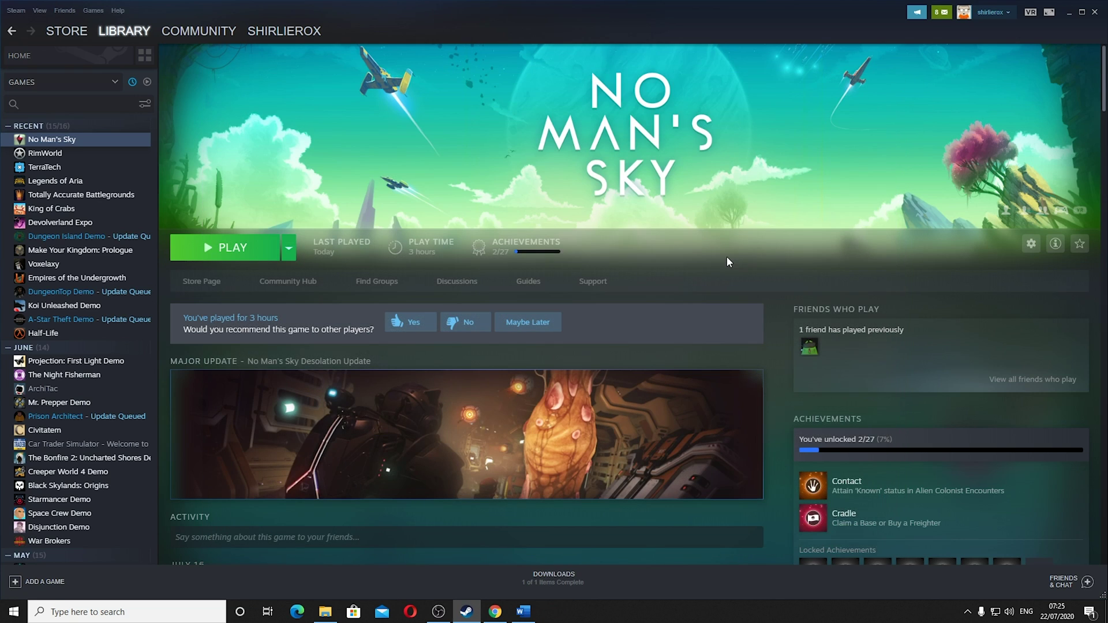
Check the beta opt-in and private beta access code options in No Man's Sky's Steam properties, and close the properties.
left_click(289, 247)
right_click(82, 140)
left_click(113, 213)
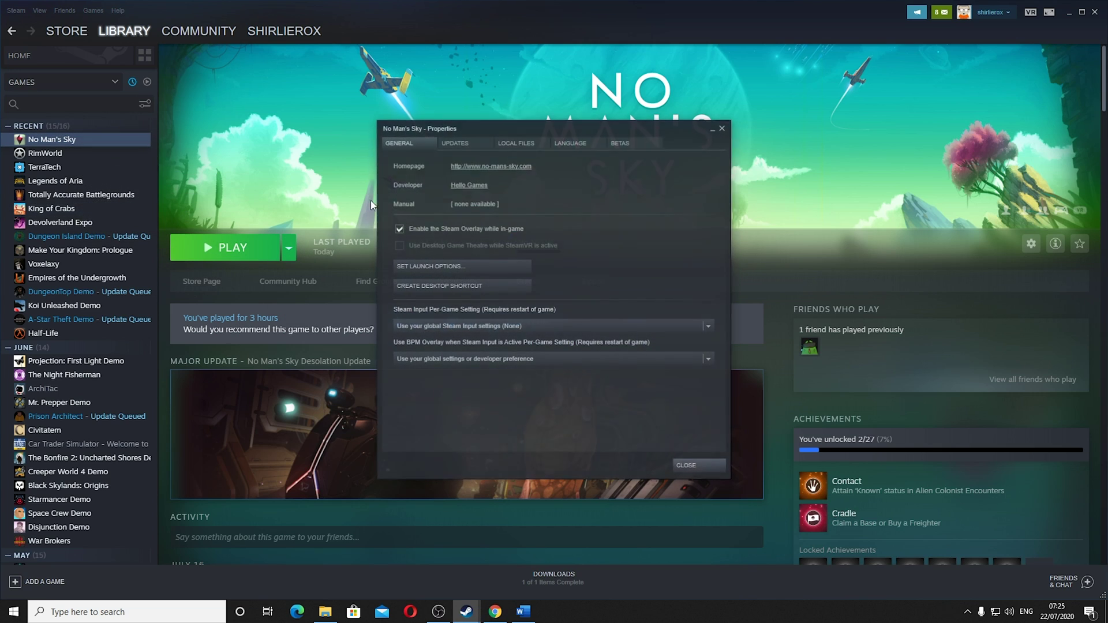
left_click(608, 142)
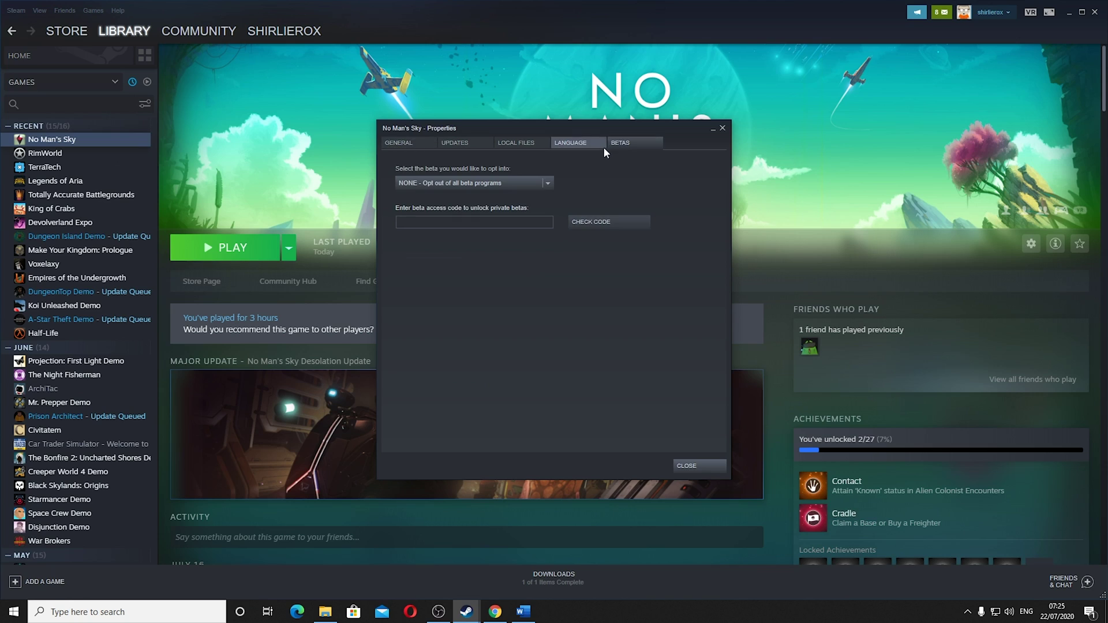
left_click(453, 221)
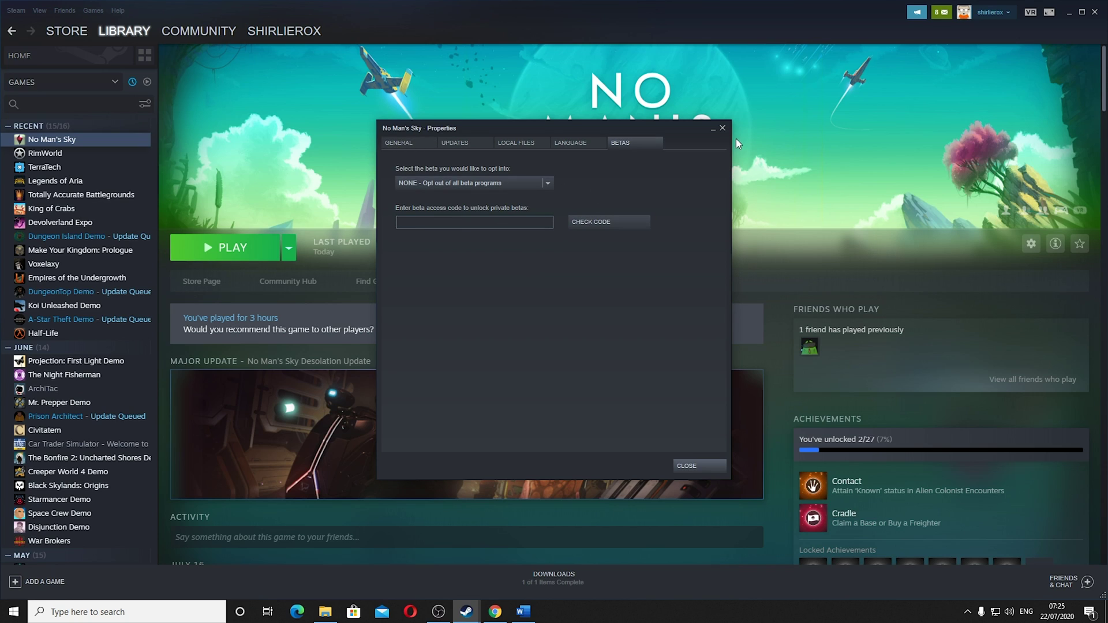
left_click(721, 128)
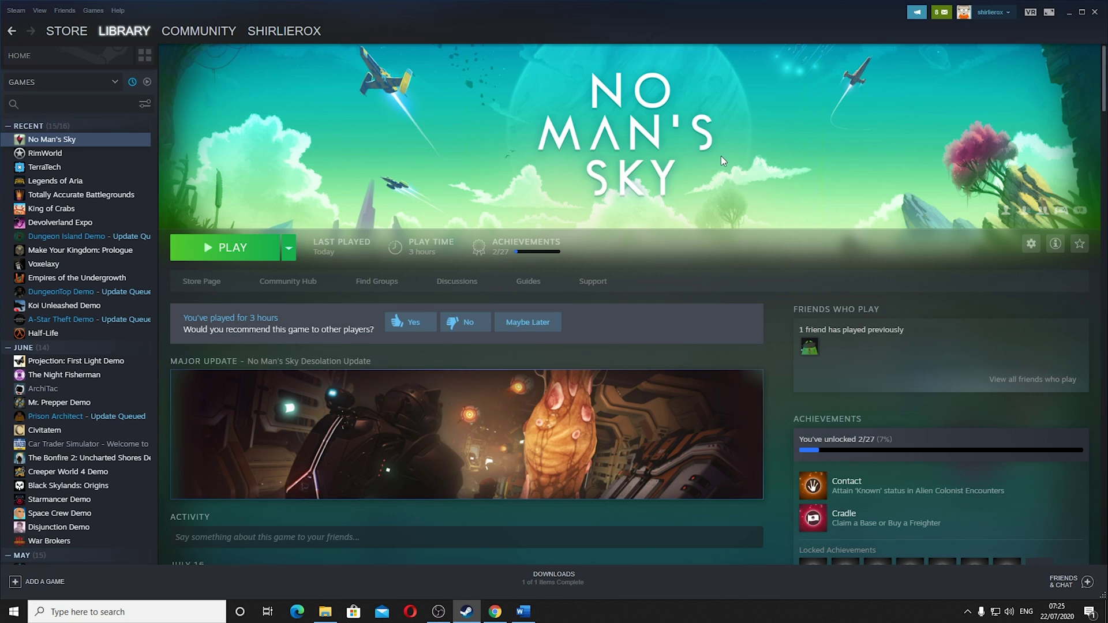
Switch to File Explorer, go up from SETTINGS to the game's Binaries folder, and select NMS.exe.
left_click(330, 612)
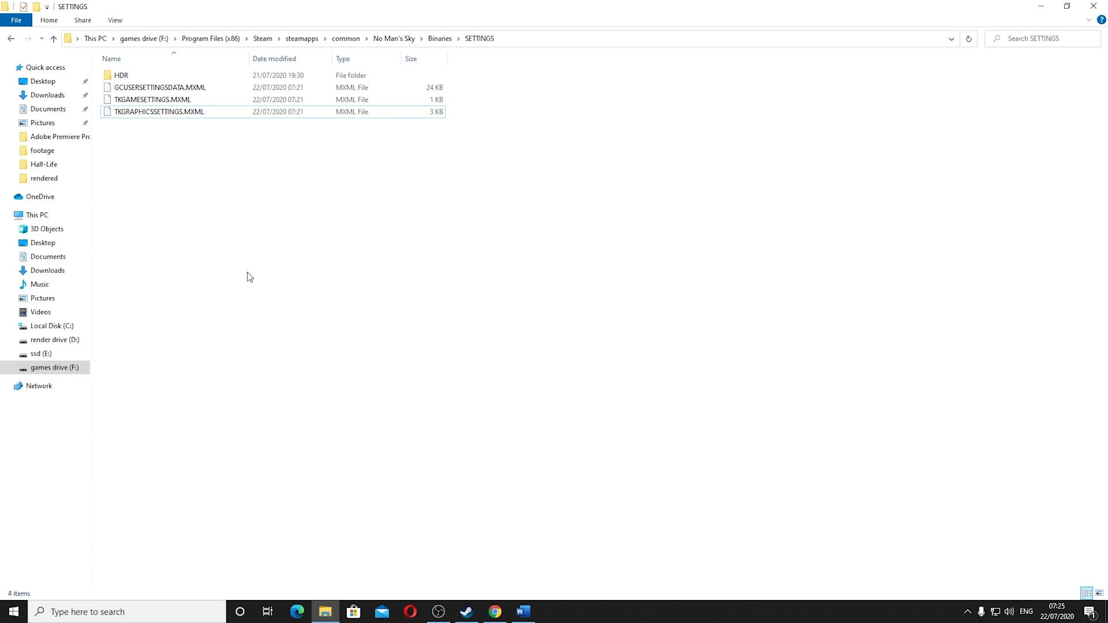
left_click(440, 38)
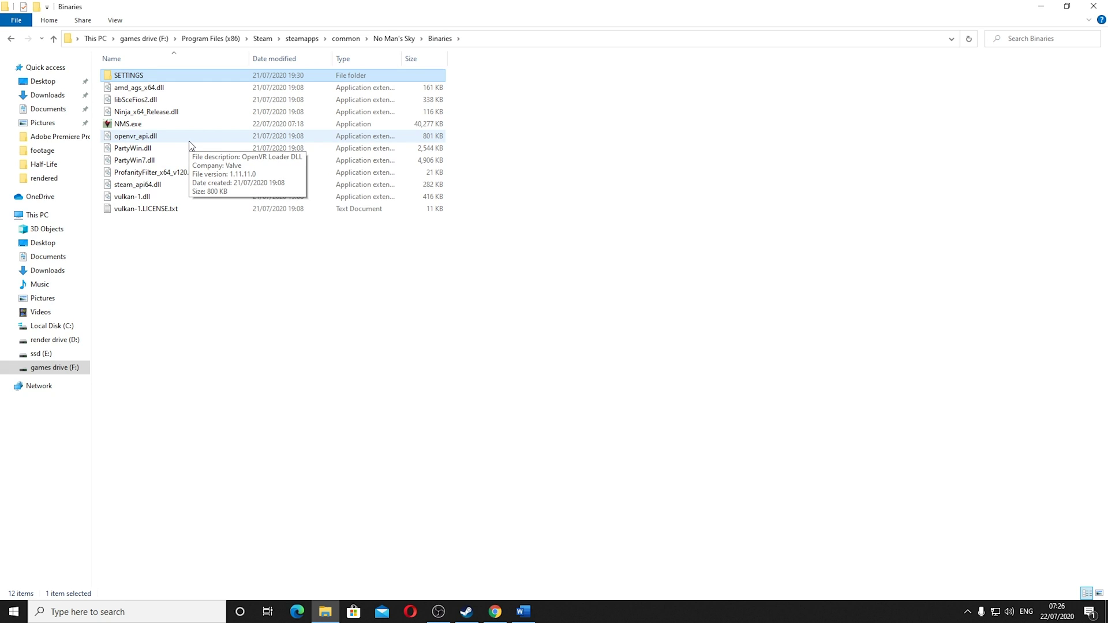
left_click(143, 124)
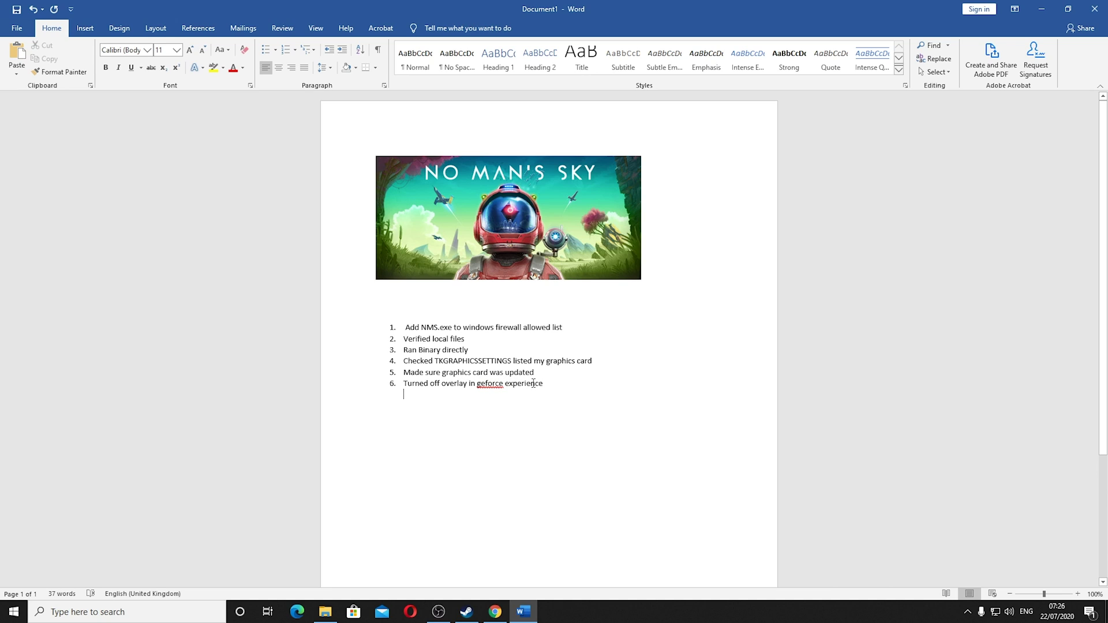
Place the text cursor after "Turned off overlay in geforce experience" in the Word list of fixes.
left_click(565, 383)
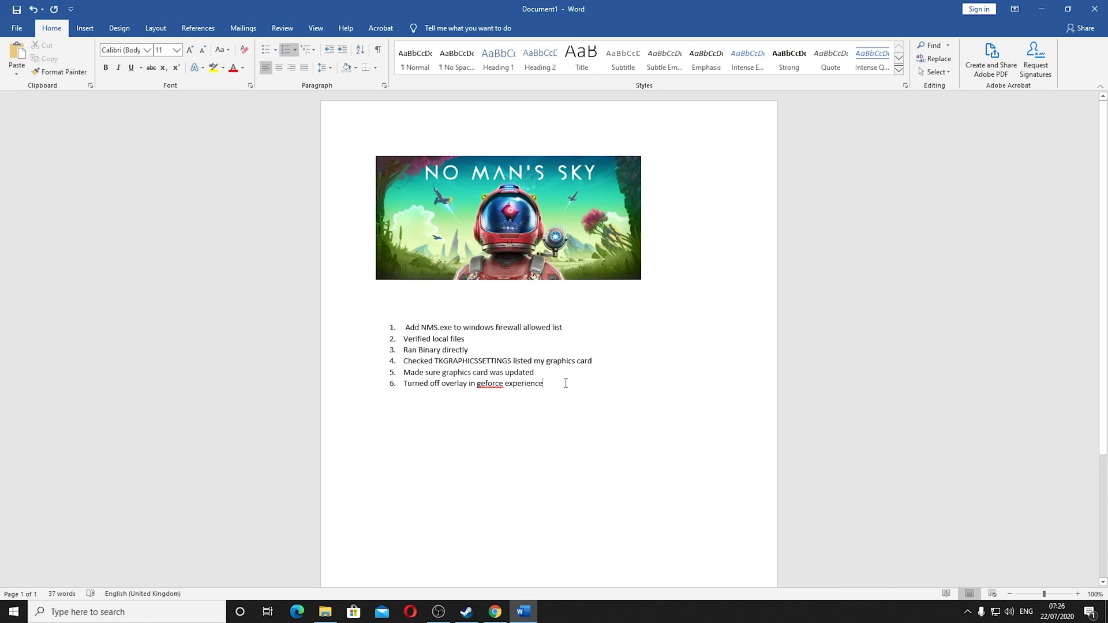